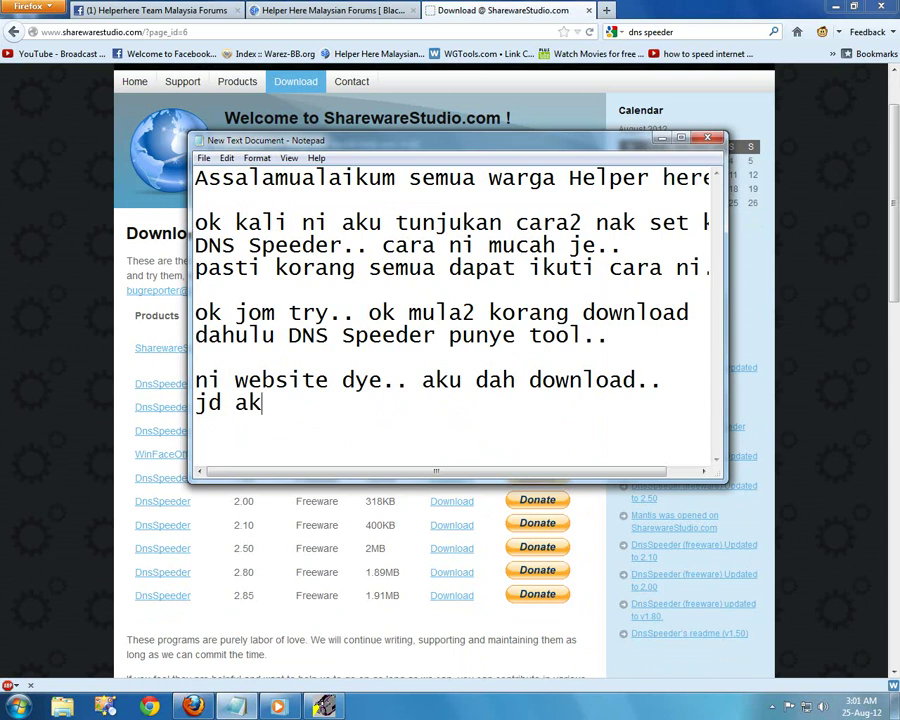
Finish the note's last line so that it reads "jd aku akan tunjuk pula bagaimana set nye".
type("akan tun")
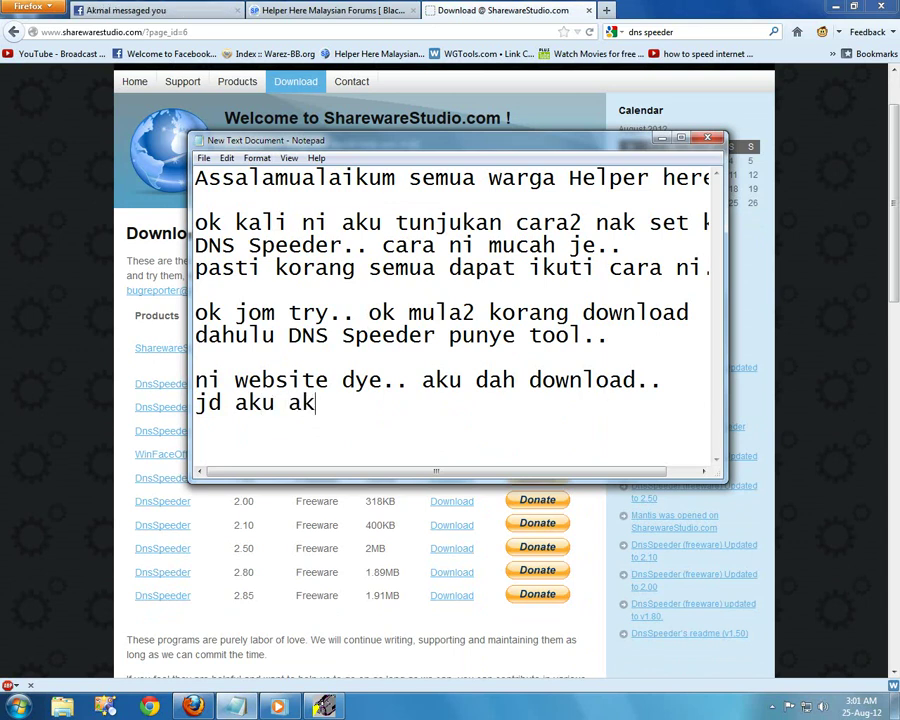
type("juk pu")
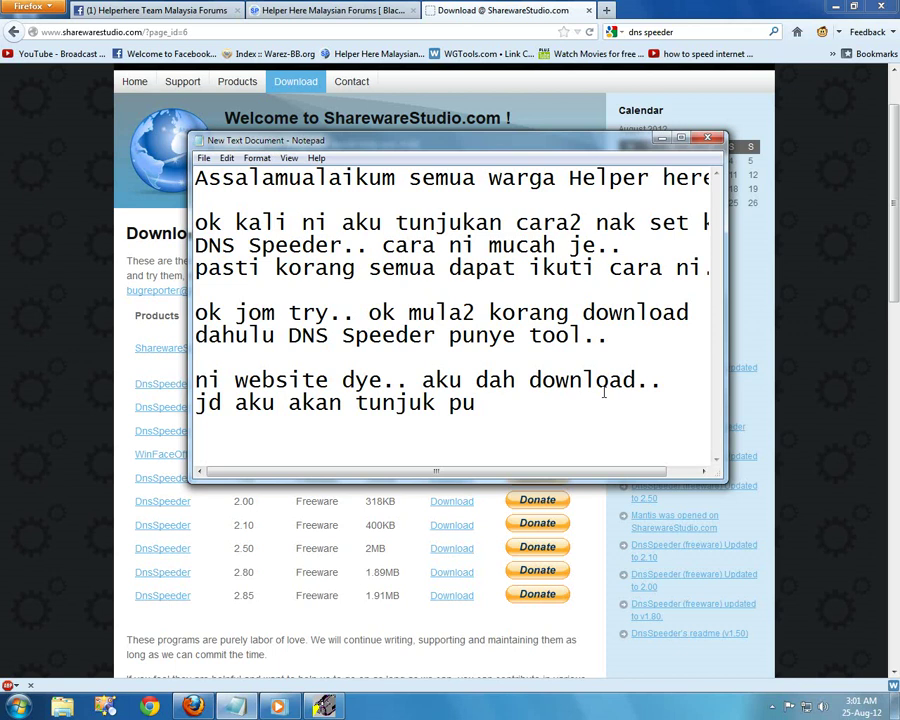
type("la baga")
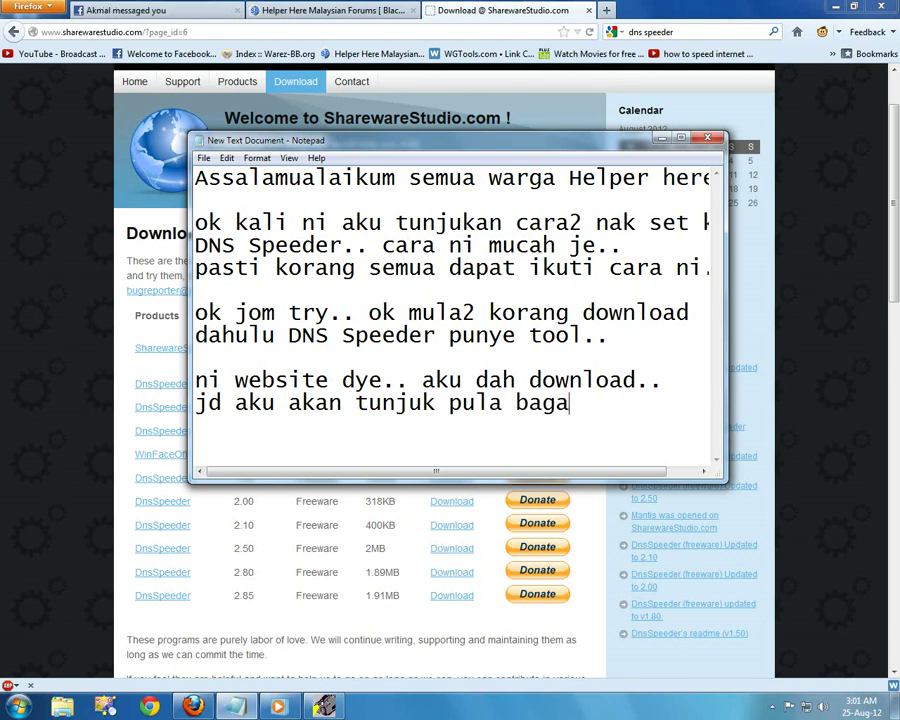
type("imana")
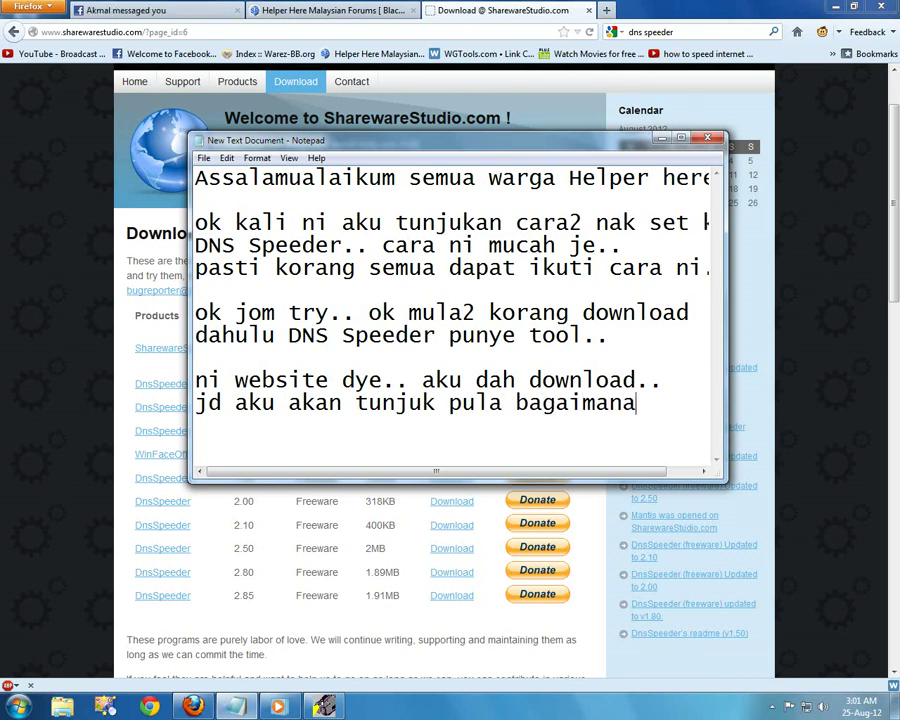
type(" set")
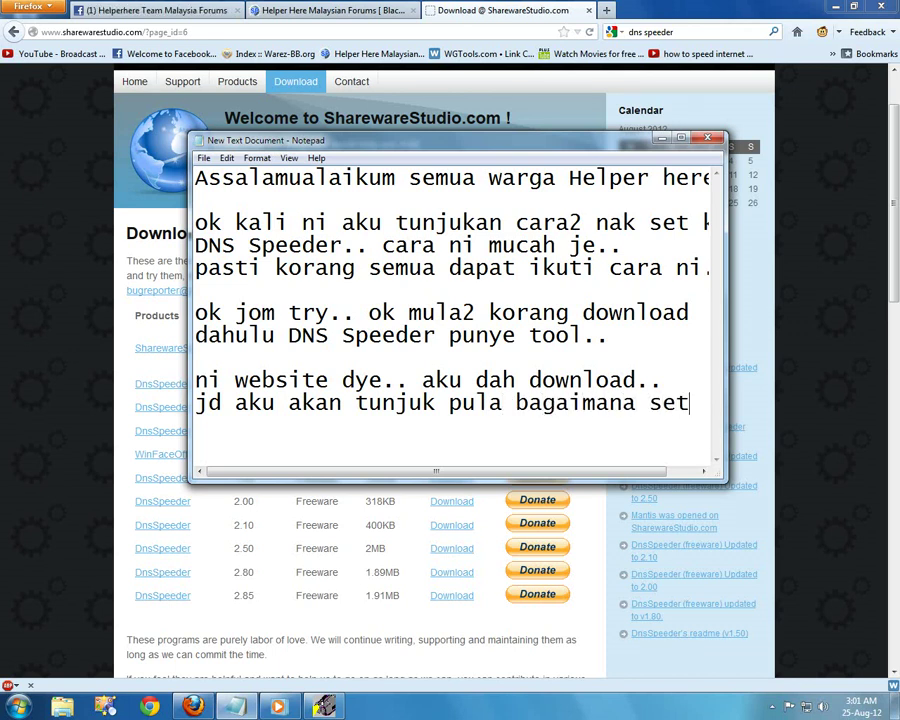
type(" nye")
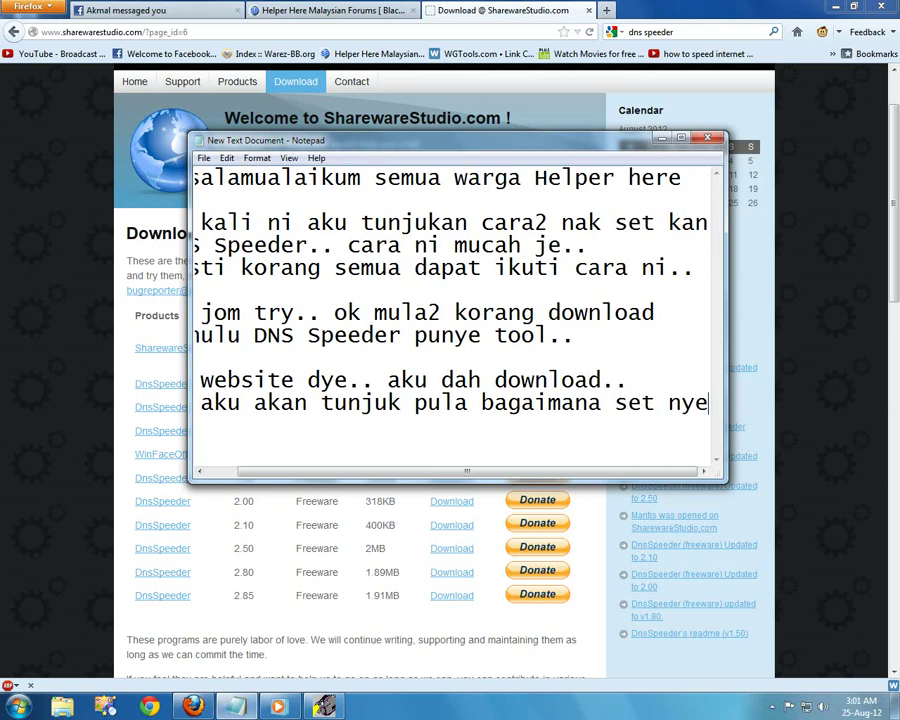
key("Return")
Replace the entire note with the line "ok mula2 setkan dulu DNS server..".
key("ctrl+a")
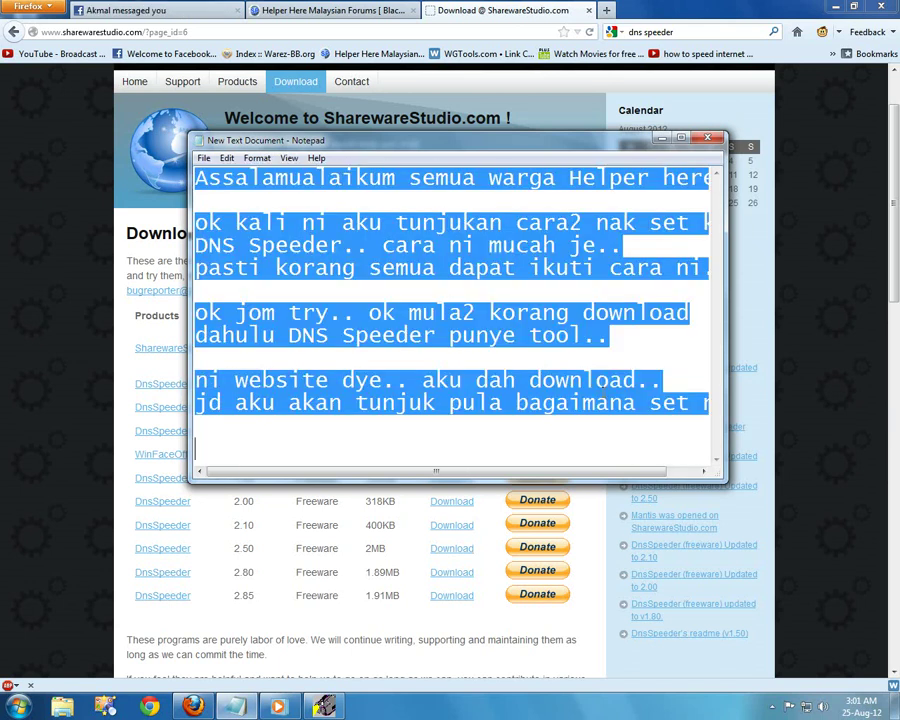
key("BackSpace")
type("ok mula")
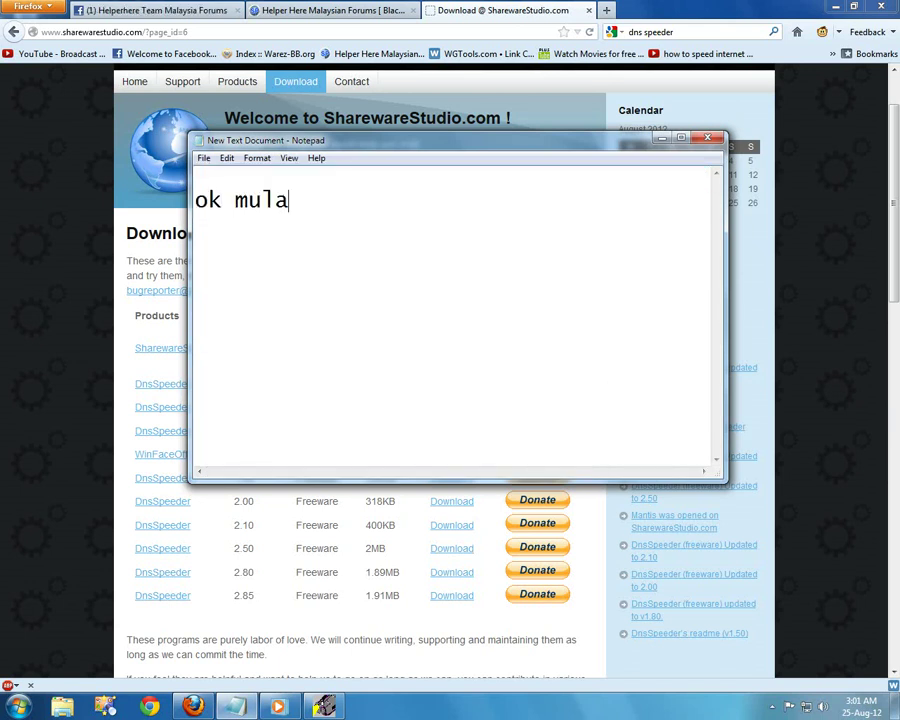
type("2 se")
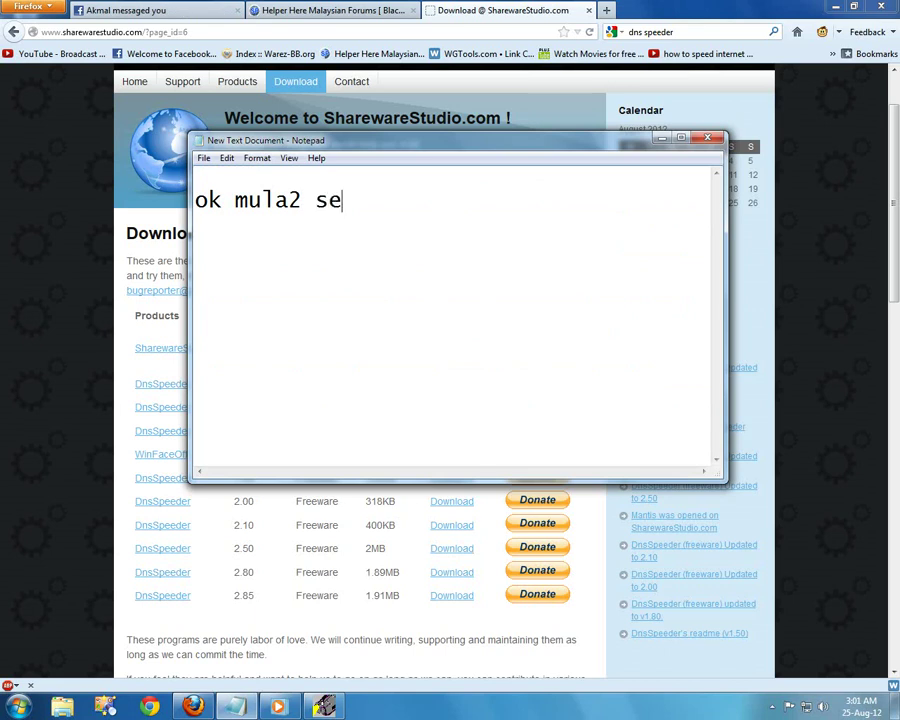
type("tkan dul")
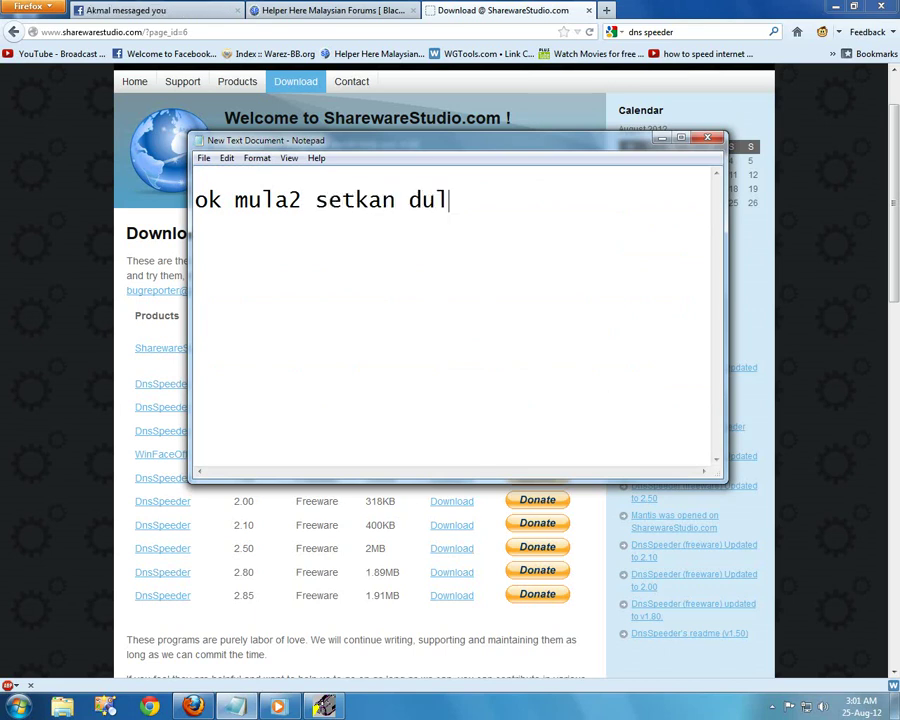
type("u DNS ")
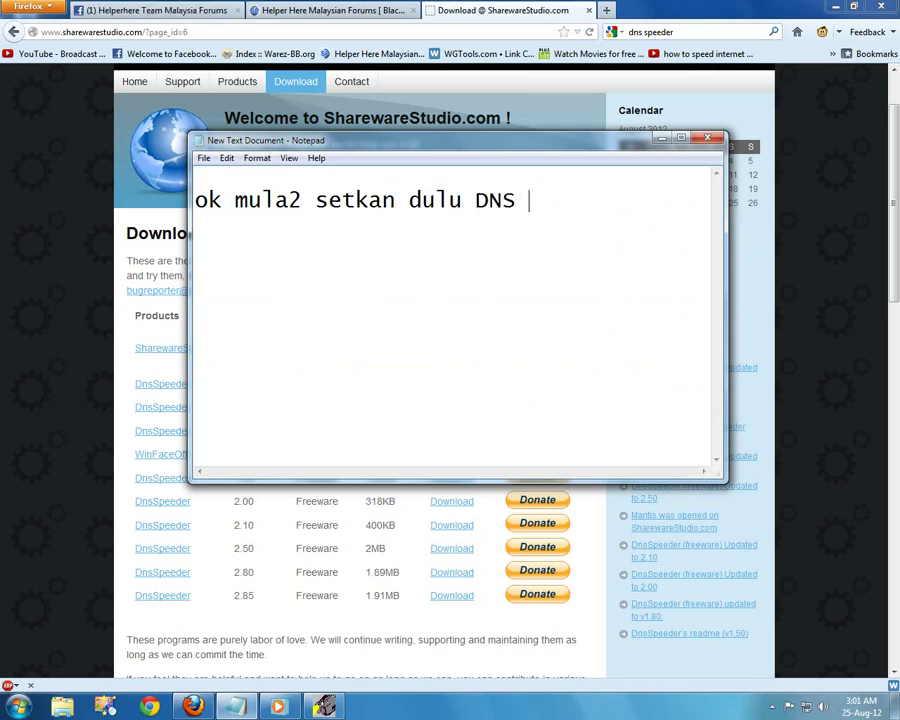
type("server")
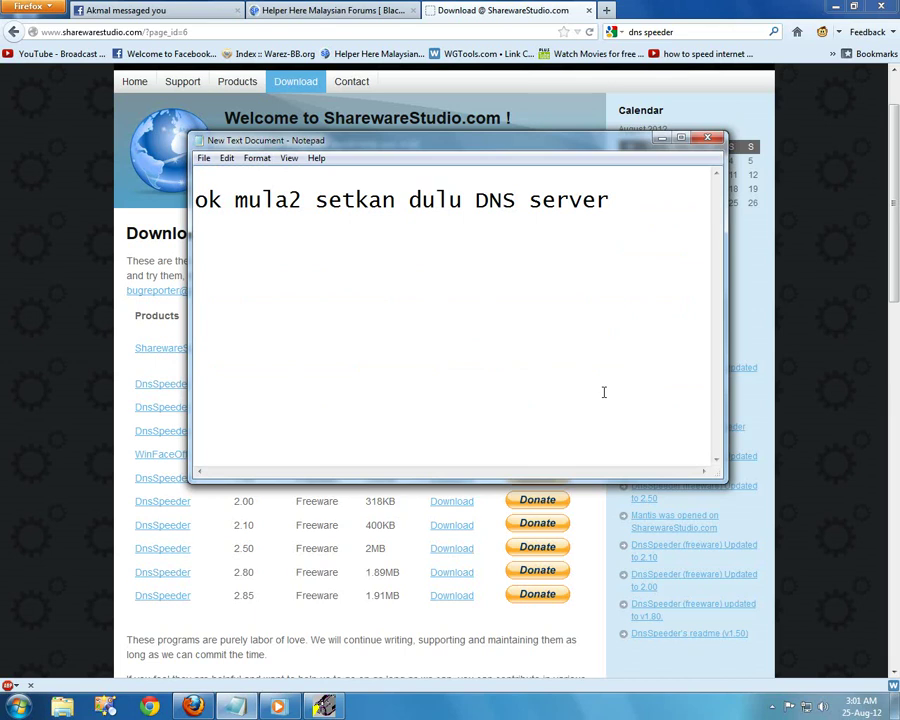
type("..")
key("BackSpace")
Add below a blank line the two-line text "ok camni.. tengok betul2 yer mana step2" and "yg aku bt ni..".
key("Return")
key("Return")
type("ok camni")
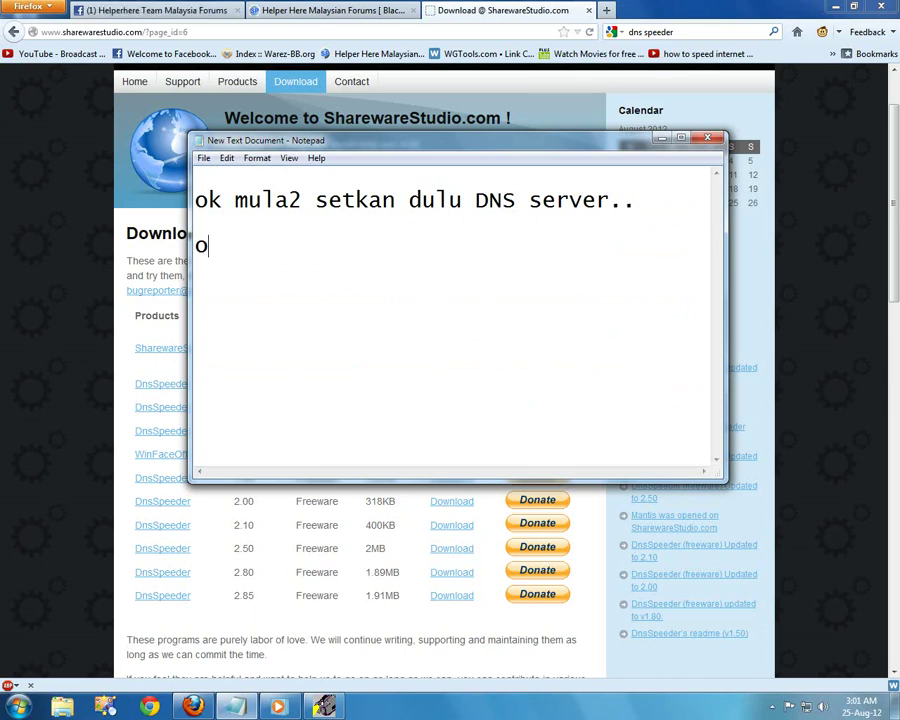
type(".. ")
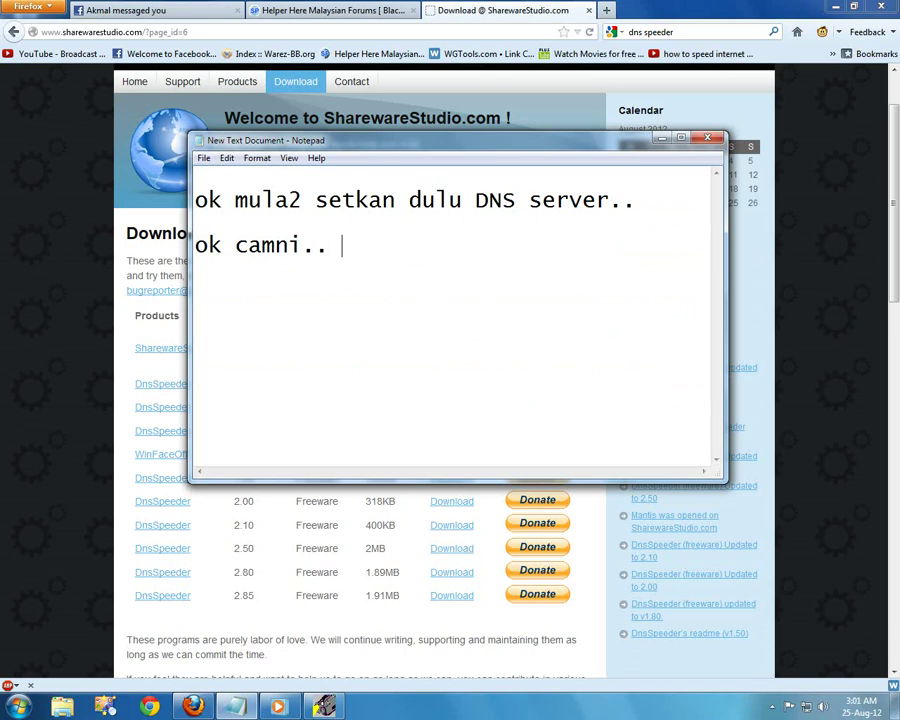
type("teng")
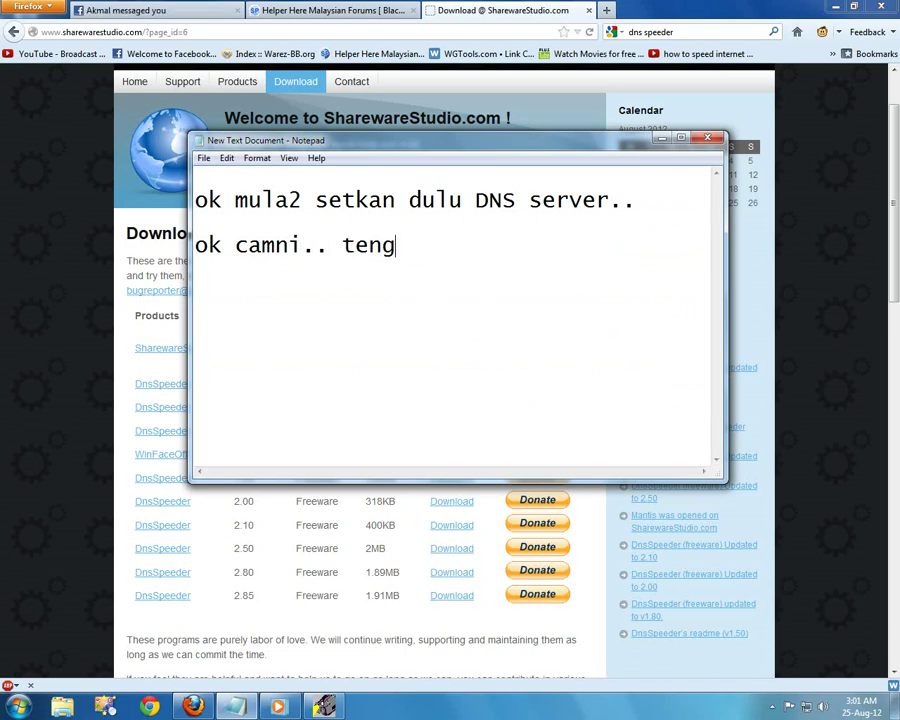
type("ok bet")
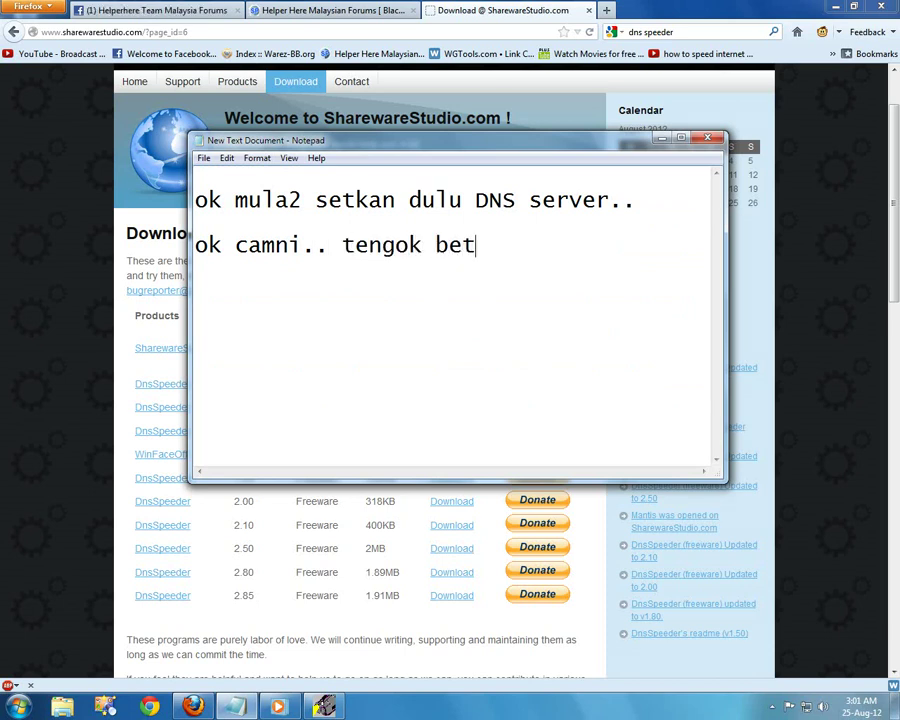
type("ul2 yer ma")
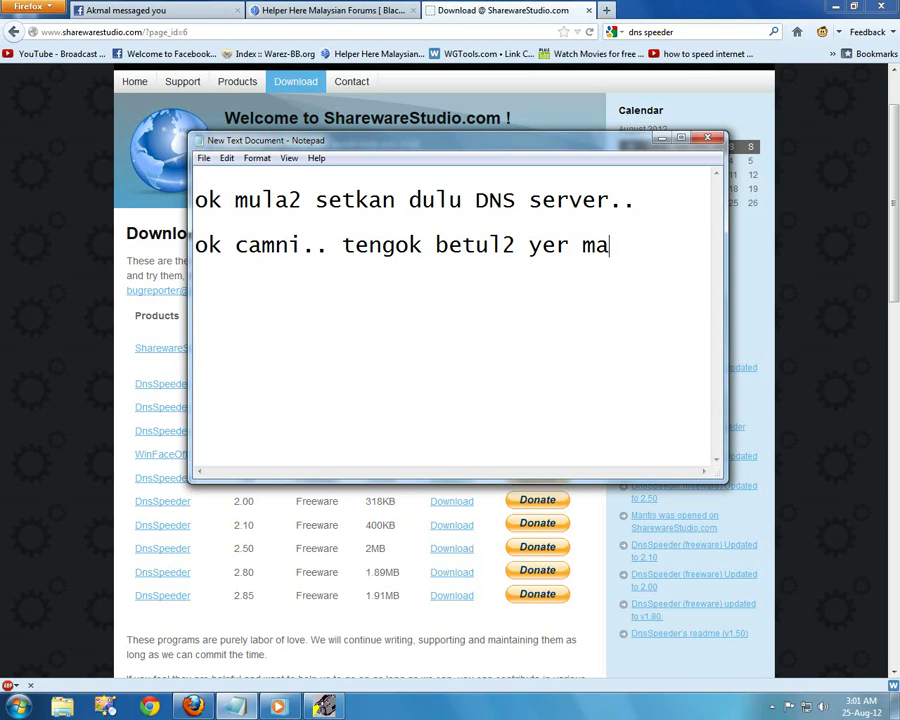
type("na step2")
key("Return")
type("yg aku bt ni..")
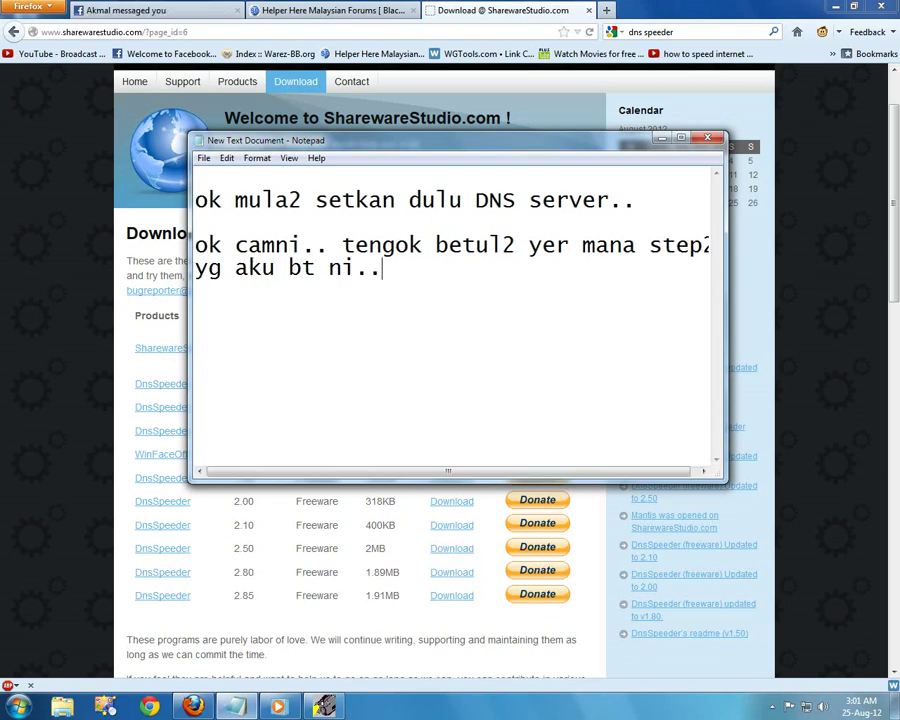
Show and refresh the desktop, and open the Network and Sharing Center near the middle of the screen.
left_click(608, 77)
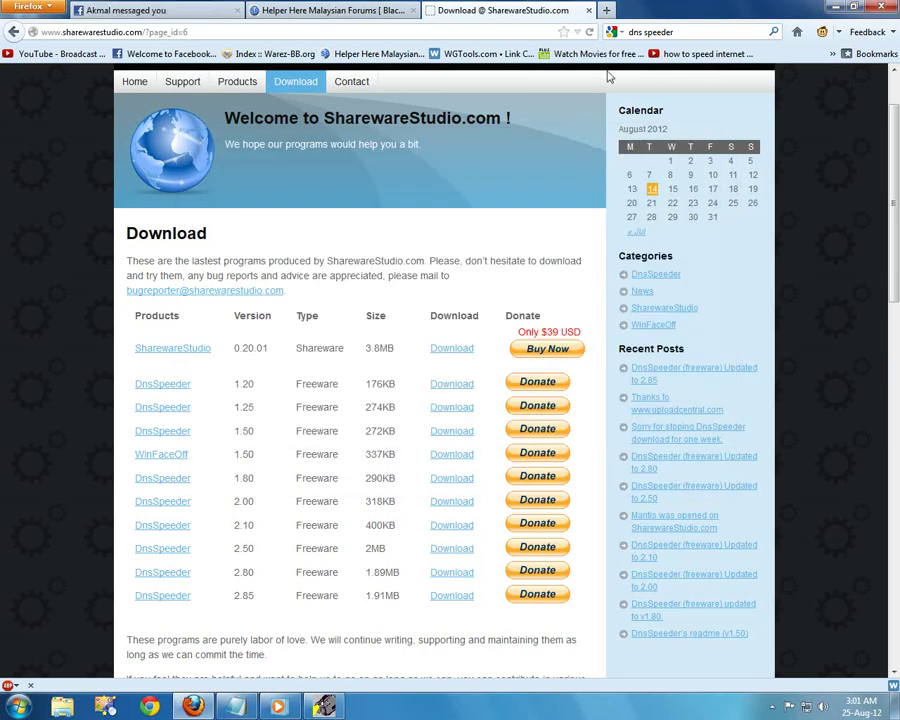
key("super+d")
right_click(372, 174)
left_click(404, 218)
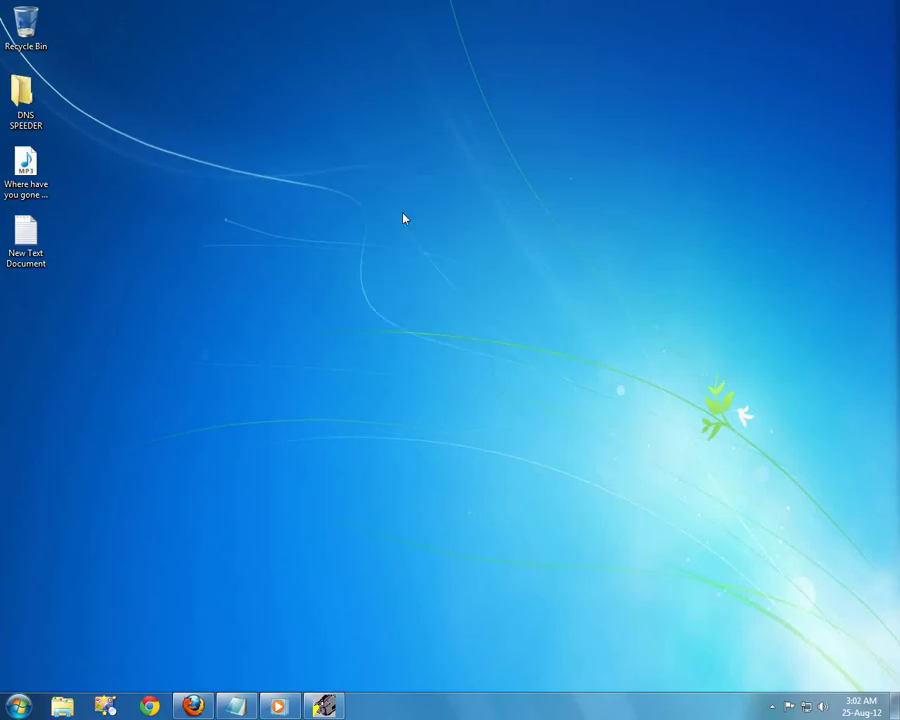
left_click(806, 708)
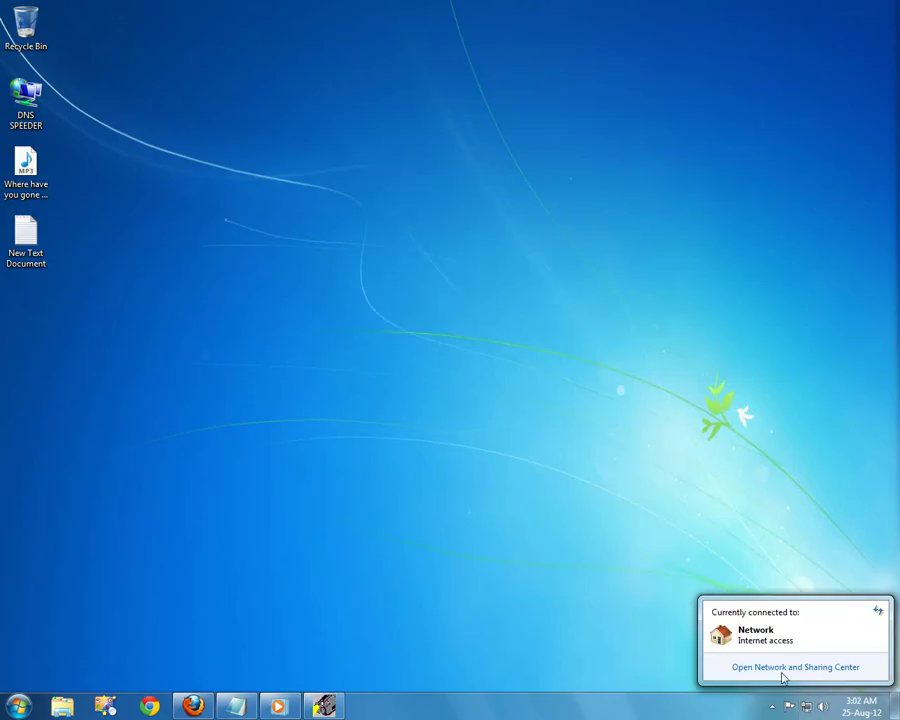
left_click(781, 672)
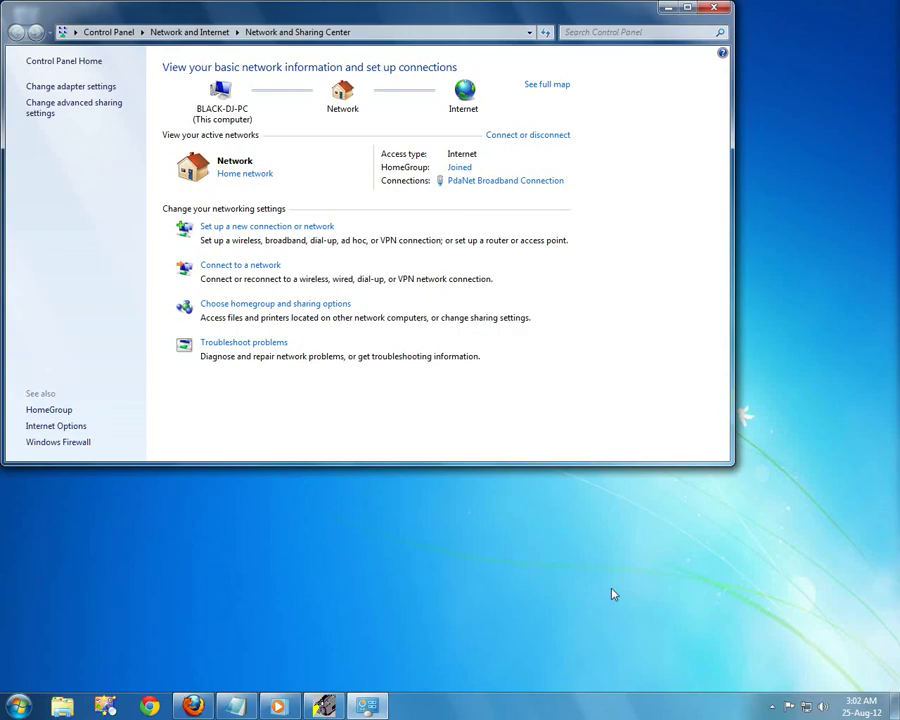
left_click_drag(334, 14, 430, 106)
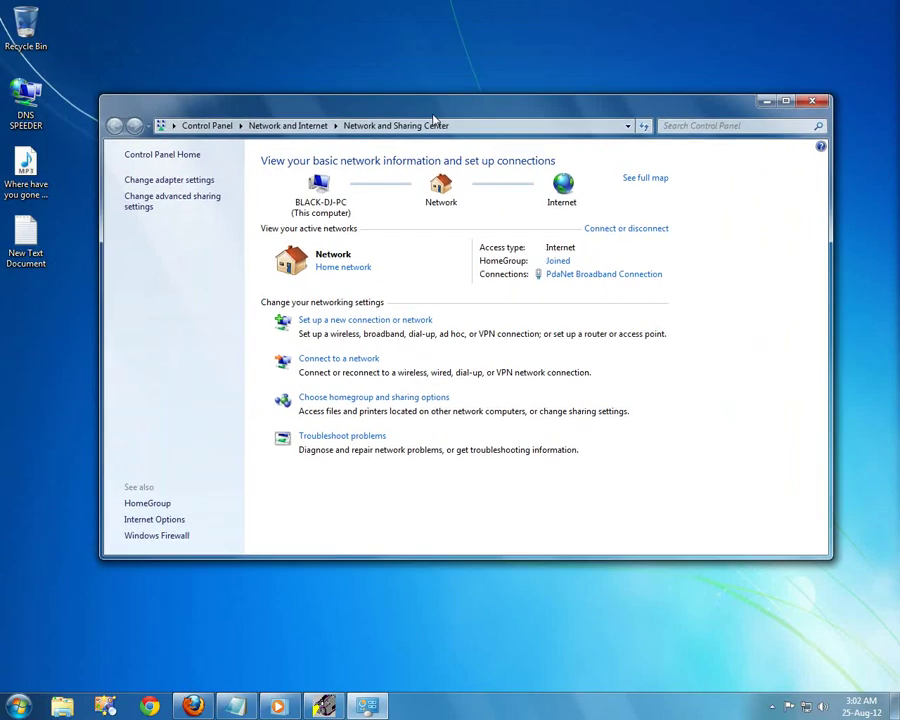
Open the Internet Protocol Version 4 (TCP/IPv4) properties of the PdaNet Broadband Connection.
left_click(561, 275)
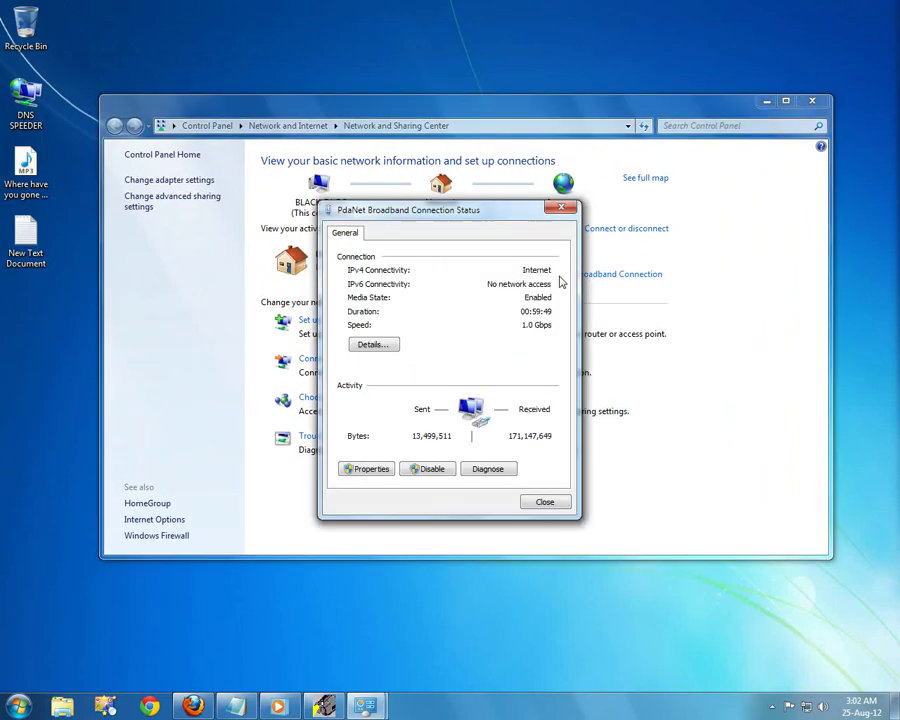
left_click(369, 469)
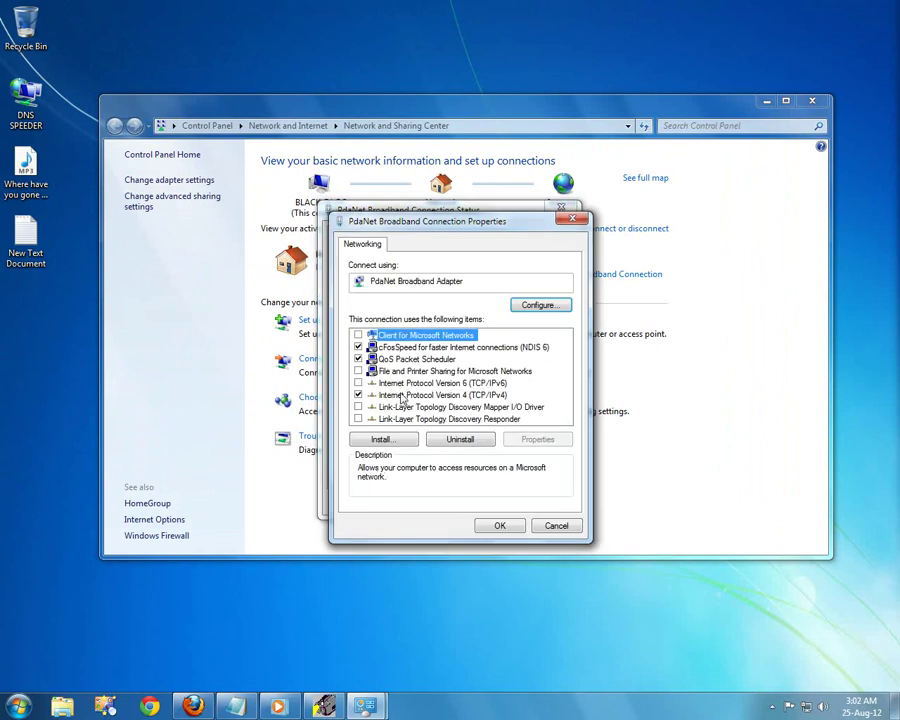
left_click(403, 396)
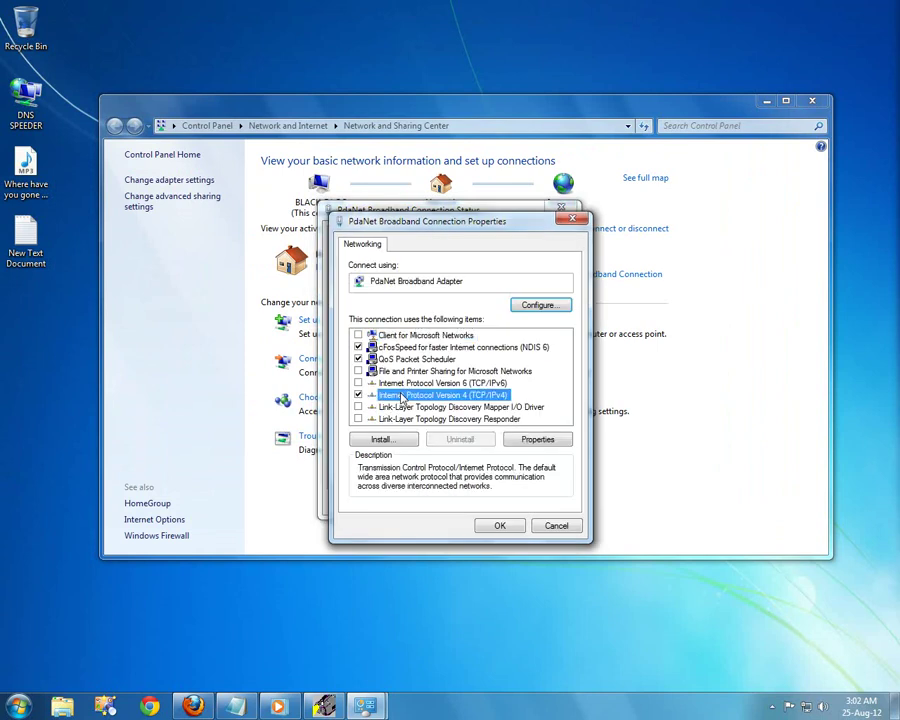
left_click(516, 440)
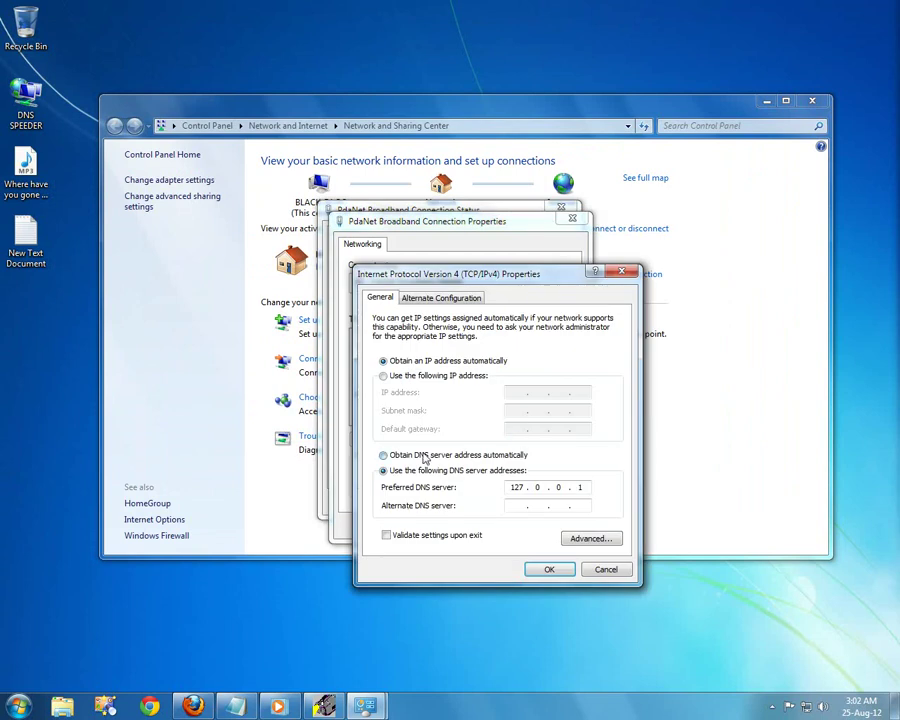
Check the automatic and manual DNS server address options, and close all network dialogs and windows without saving.
left_click(424, 456)
left_click(432, 471)
left_click(619, 273)
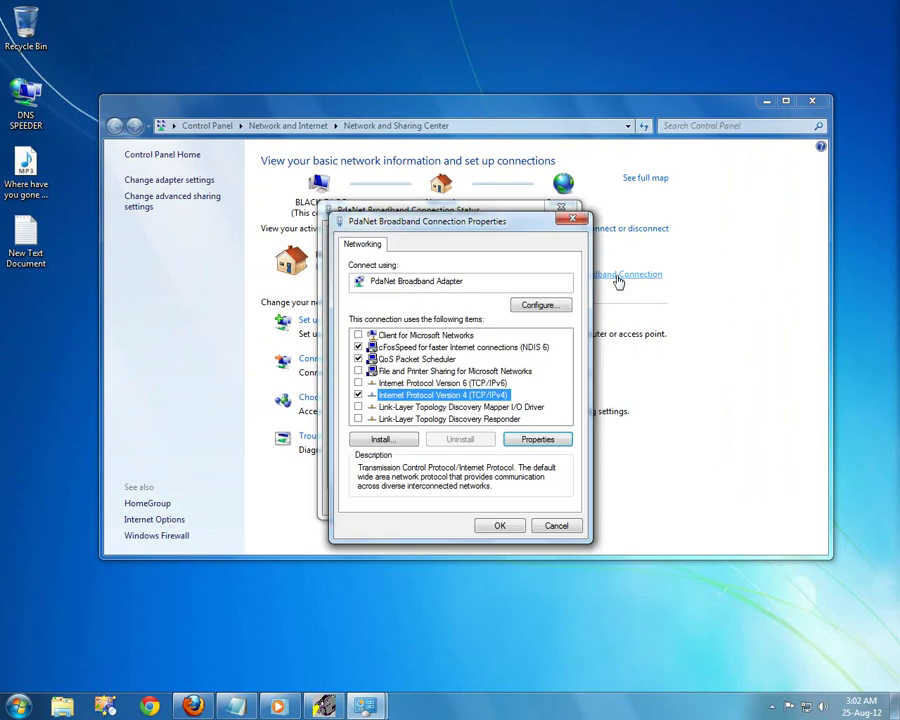
left_click(576, 222)
left_click(569, 207)
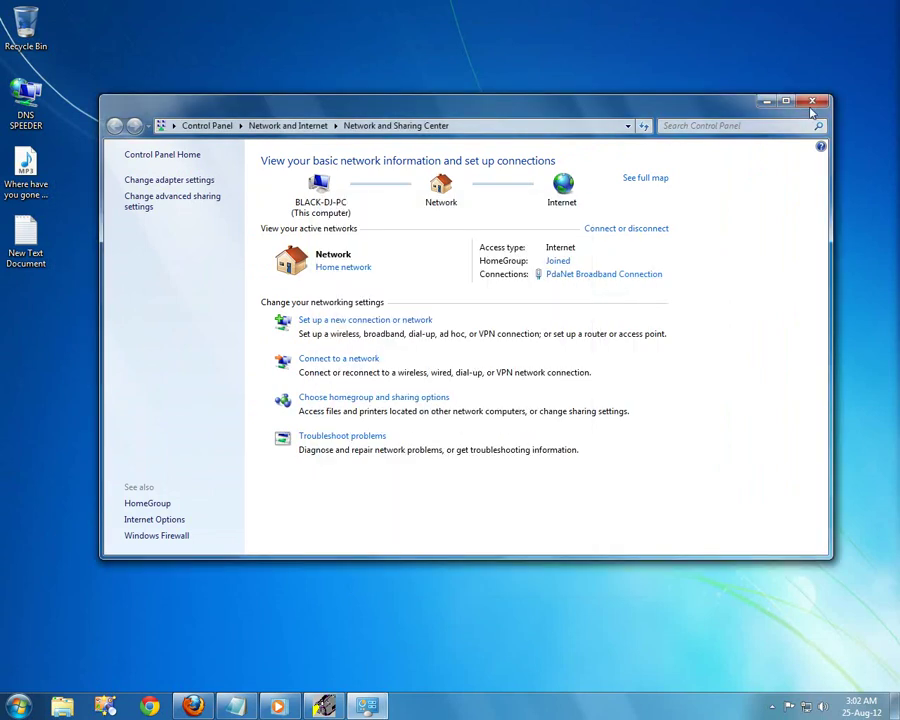
left_click(812, 104)
Switch back to the Notepad note and replace its text with "setkan DNS server kepada 127.0.0.1".
left_click(193, 706)
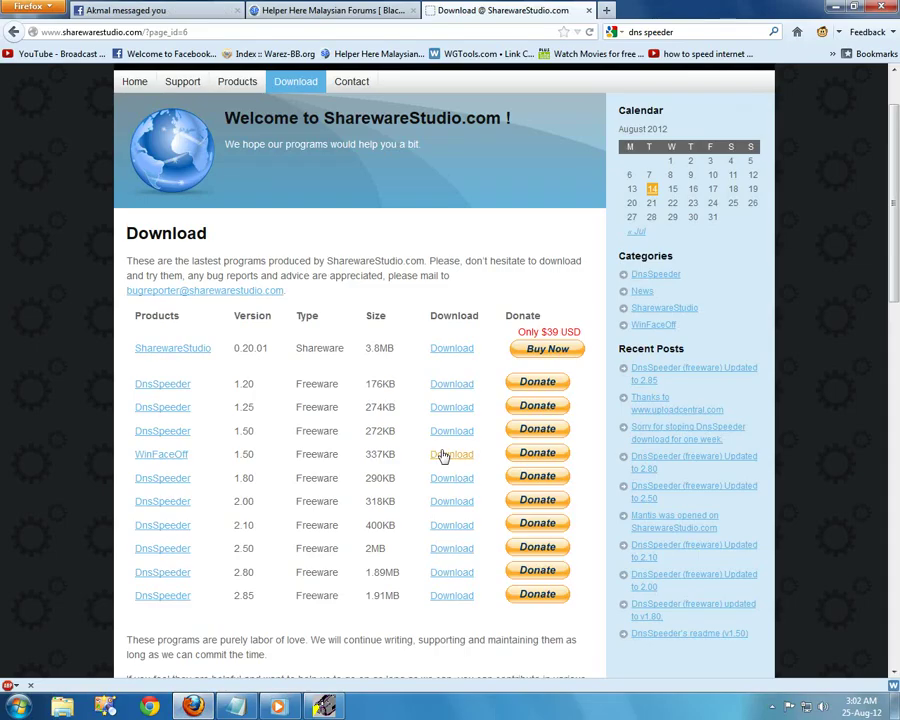
left_click(193, 706)
left_click(235, 706)
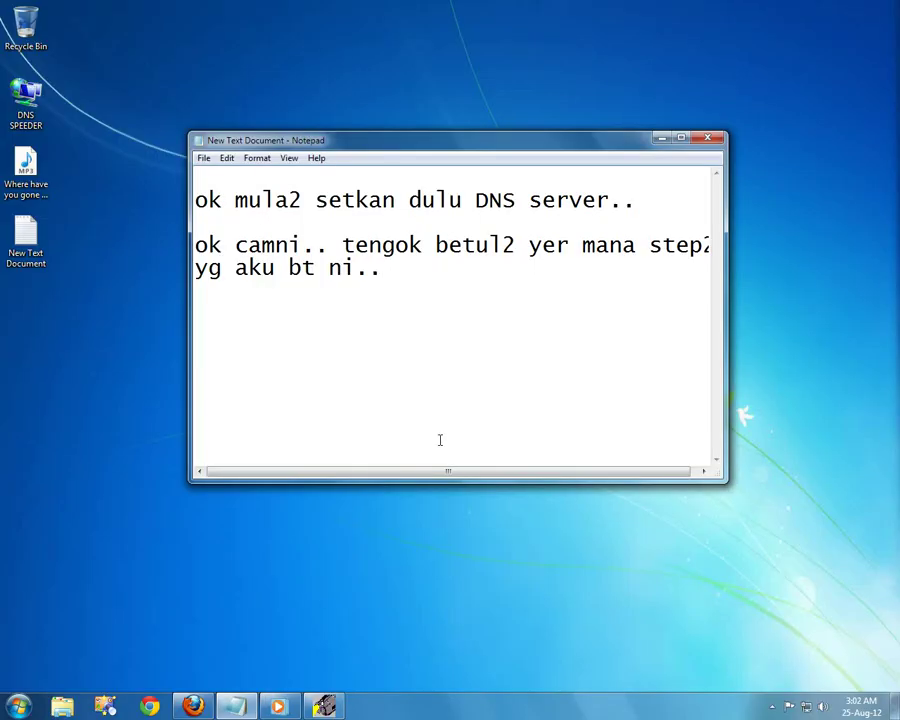
key("ctrl+a")
type("set")
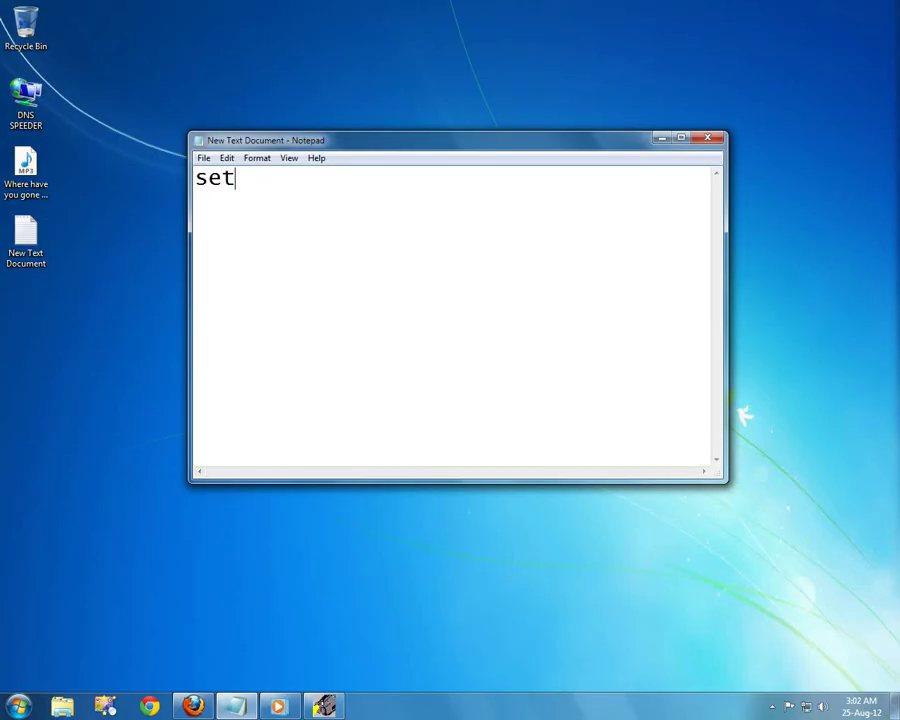
type("kan DNS serve")
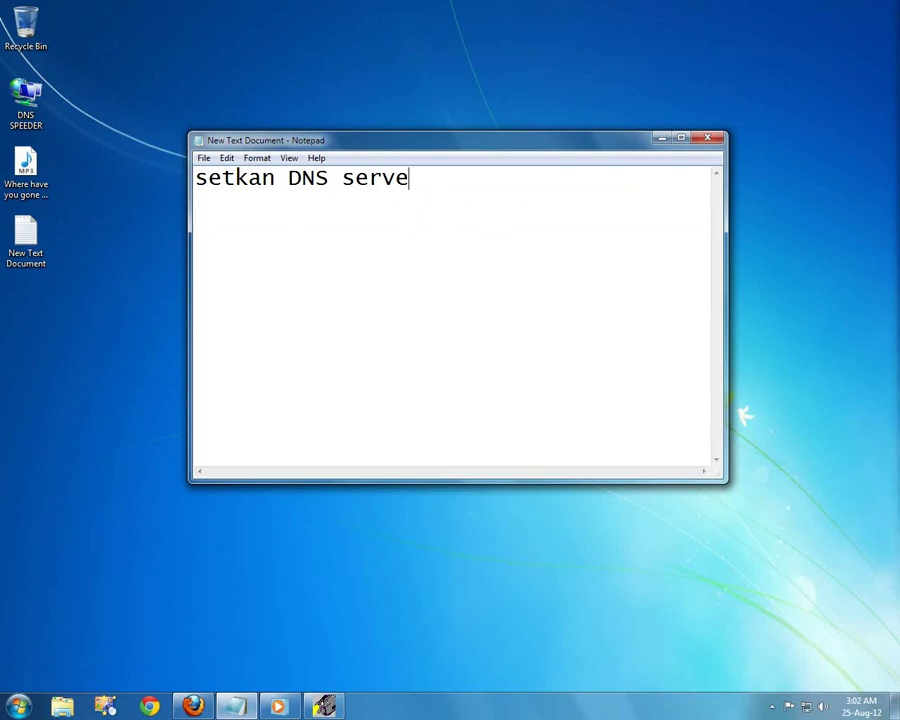
type("r kepada")
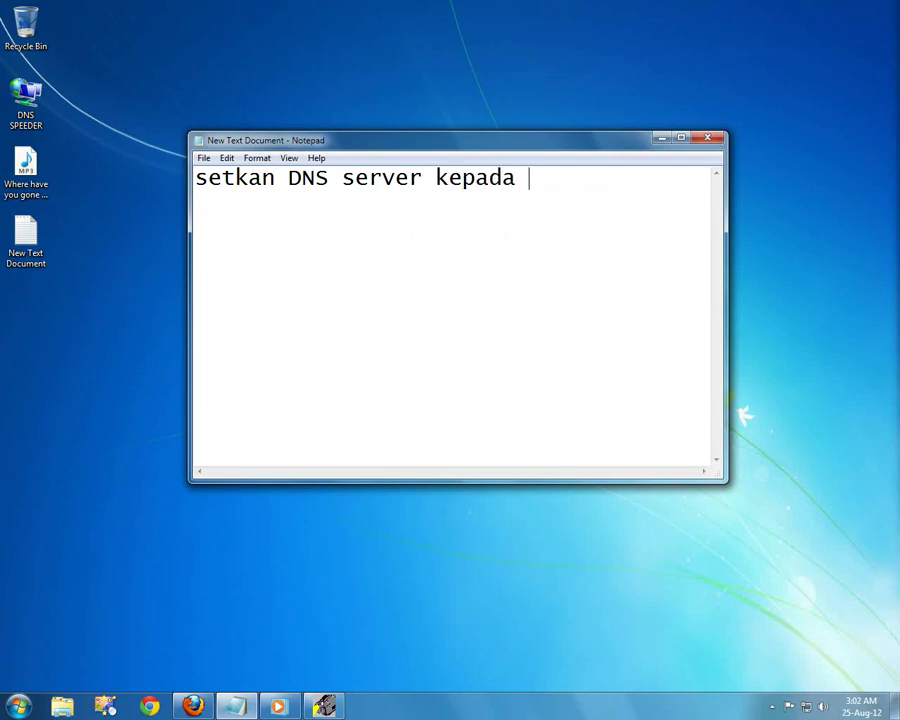
type(" 127.0.0.1  ")
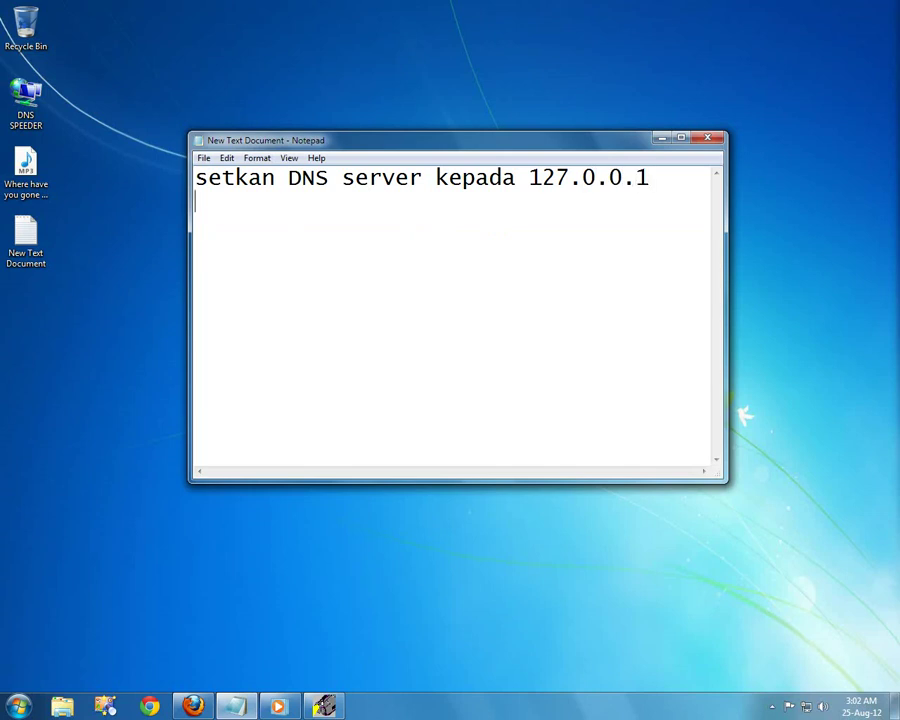
Add the line "yg lain kosongkn.. dn lepastu buka dns speeder" to the note, leaving a blank line after the existing text.
type("yg lai")
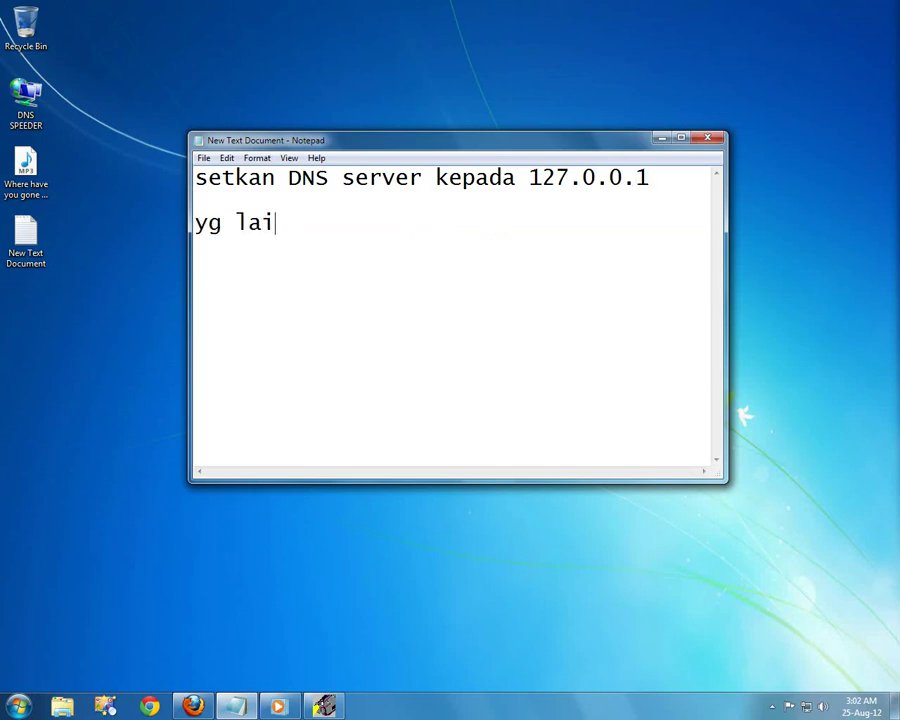
type("n kosongkn..")
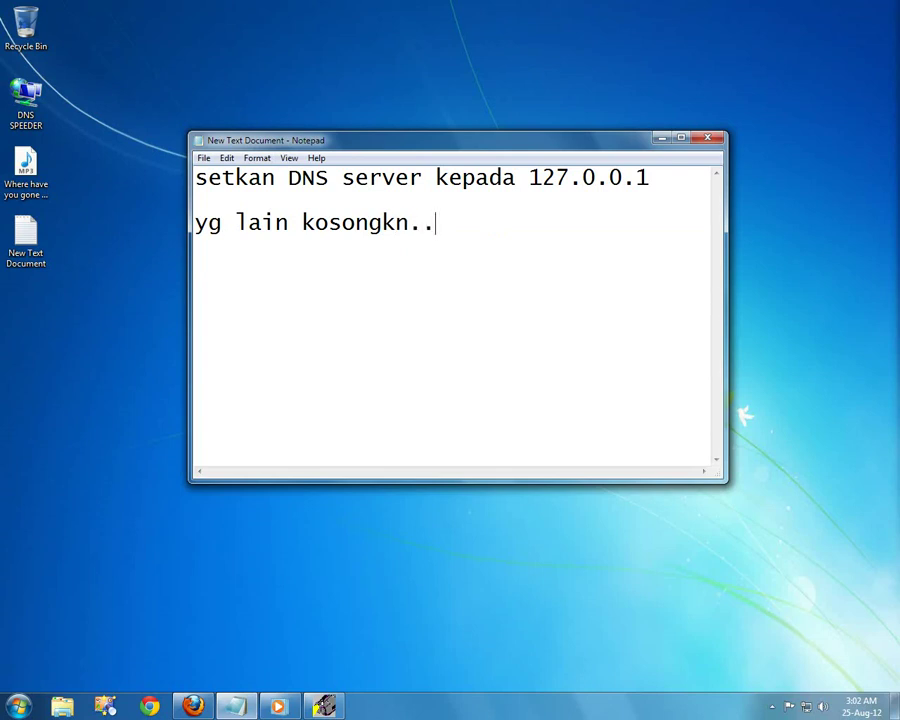
type(" dn lepastu")
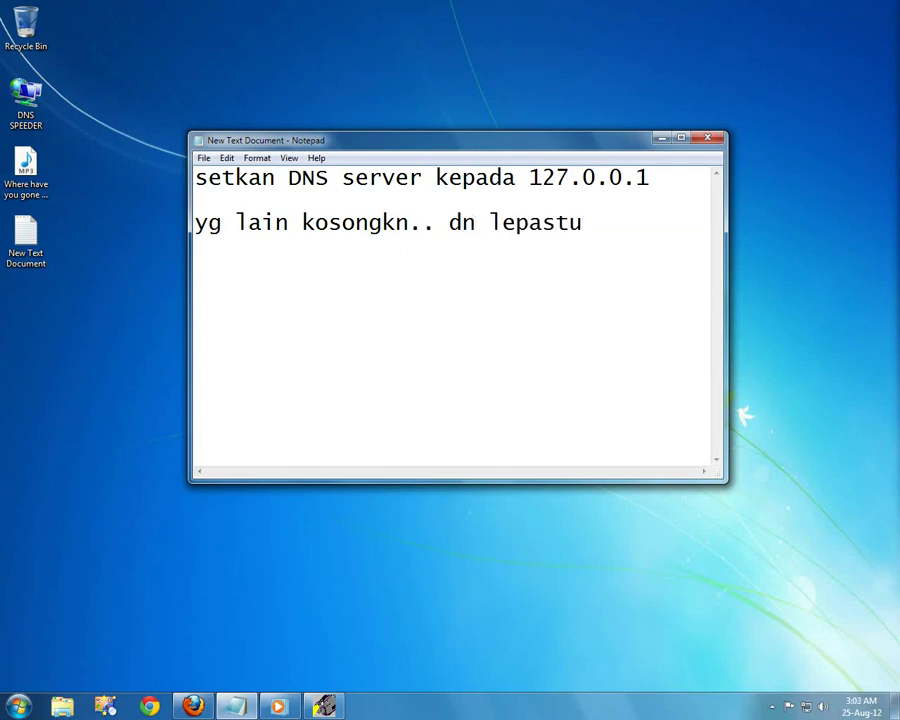
type(" buka dns")
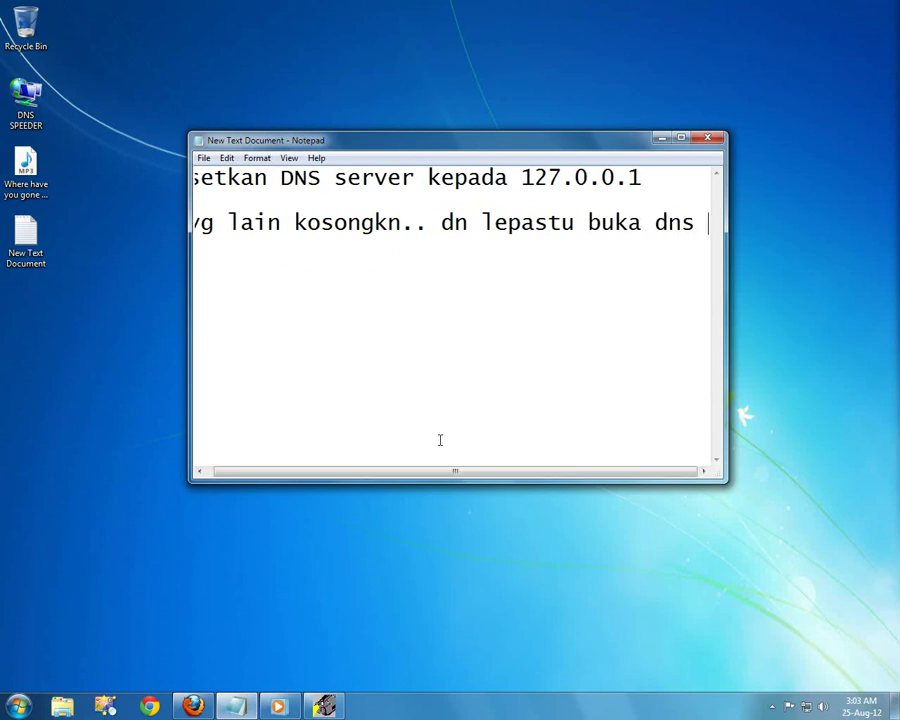
key("Return")
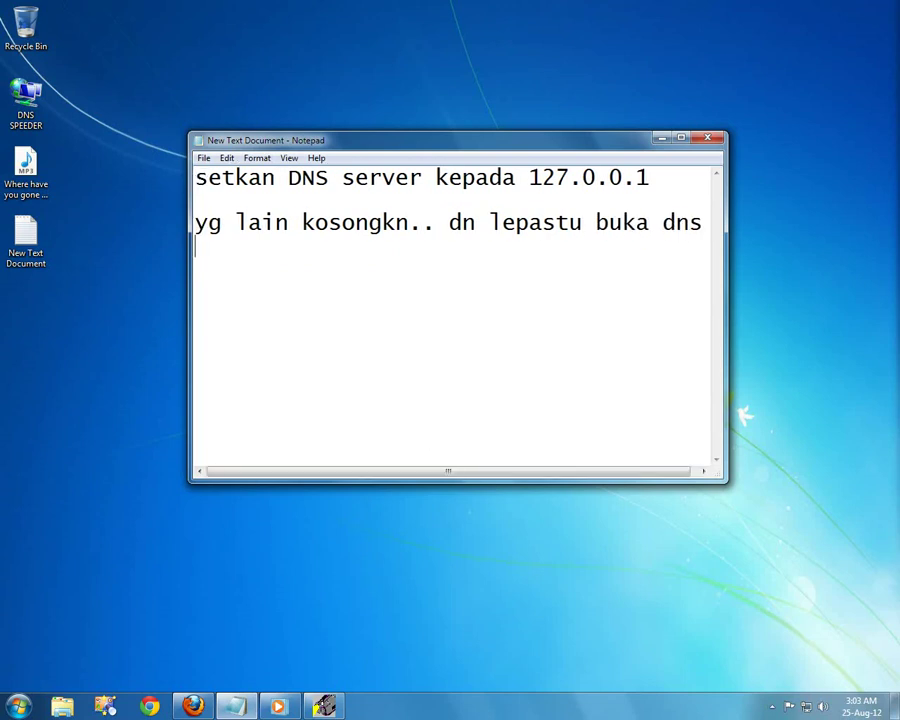
type("speeder")
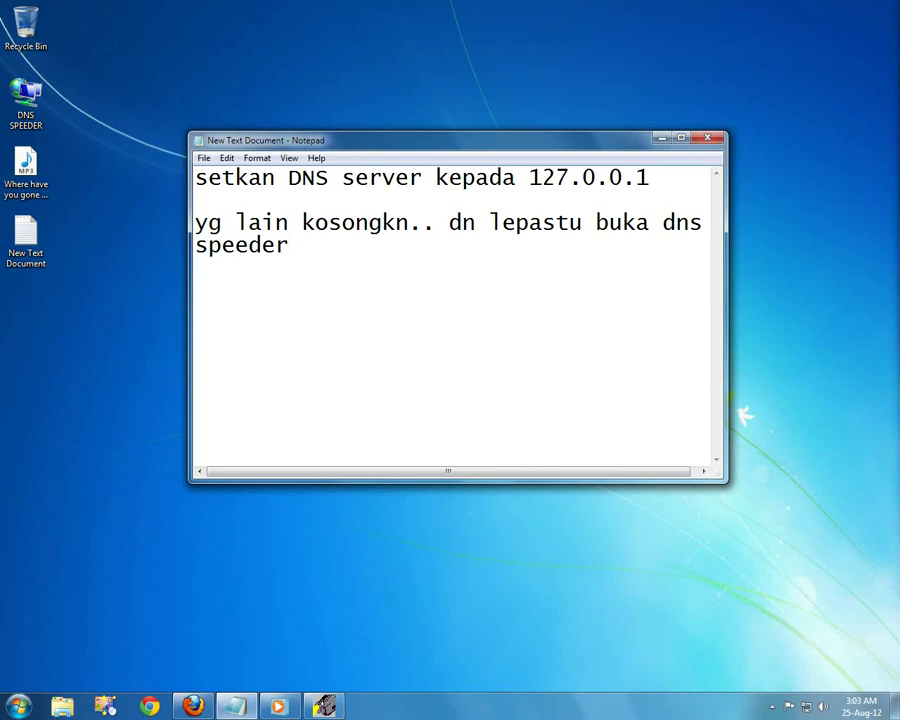
Minimize the note, bring up DnsSpeeder from the DNS SPEEDER desktop folder, and close the folder window.
left_click(663, 140)
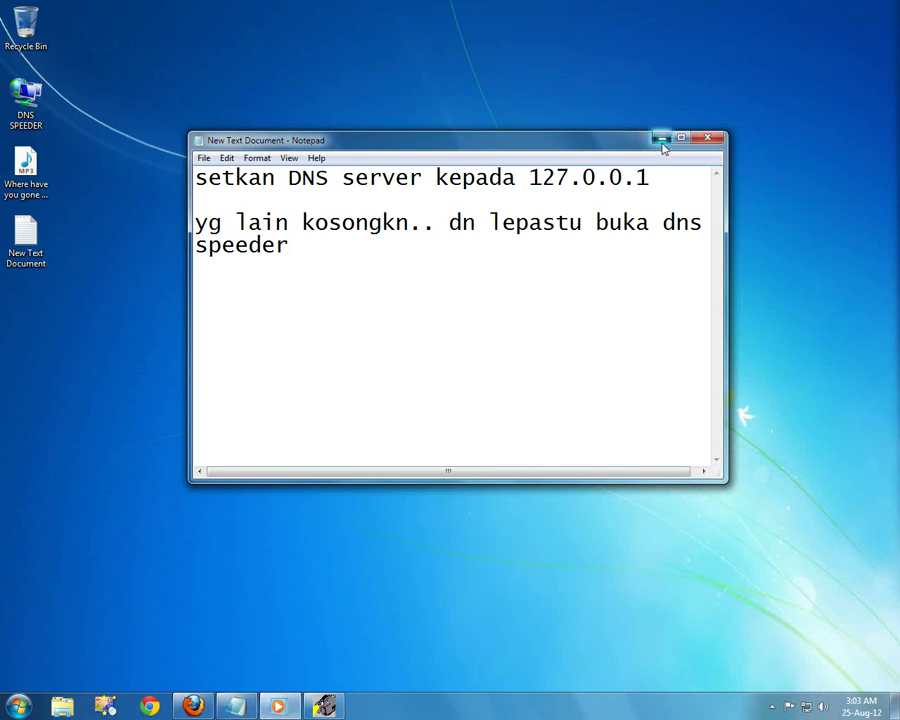
right_click(560, 286)
left_click(581, 321)
left_click(768, 703)
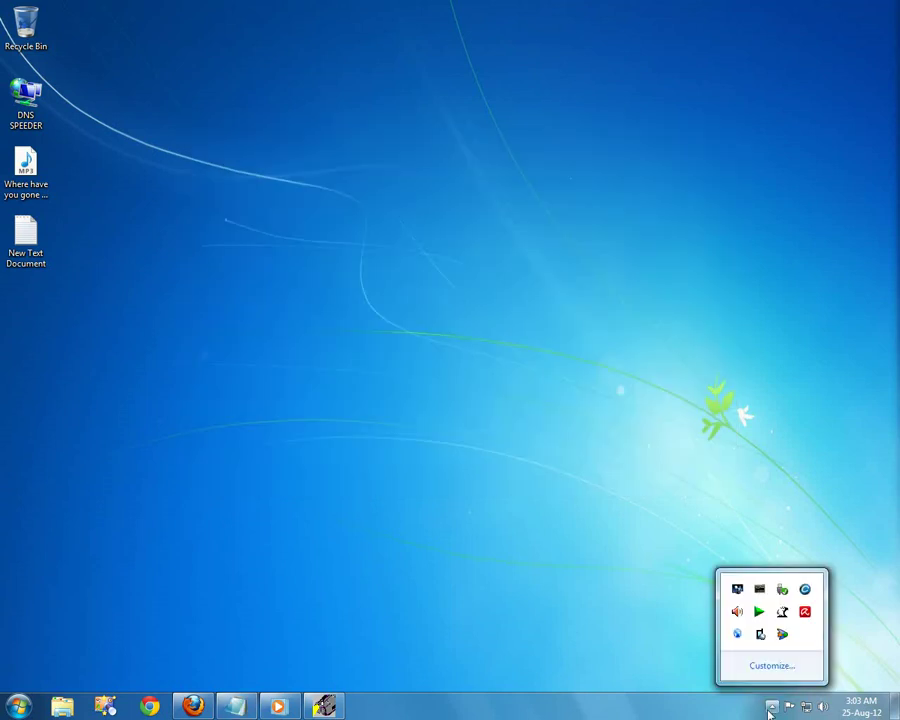
double_click(40, 120)
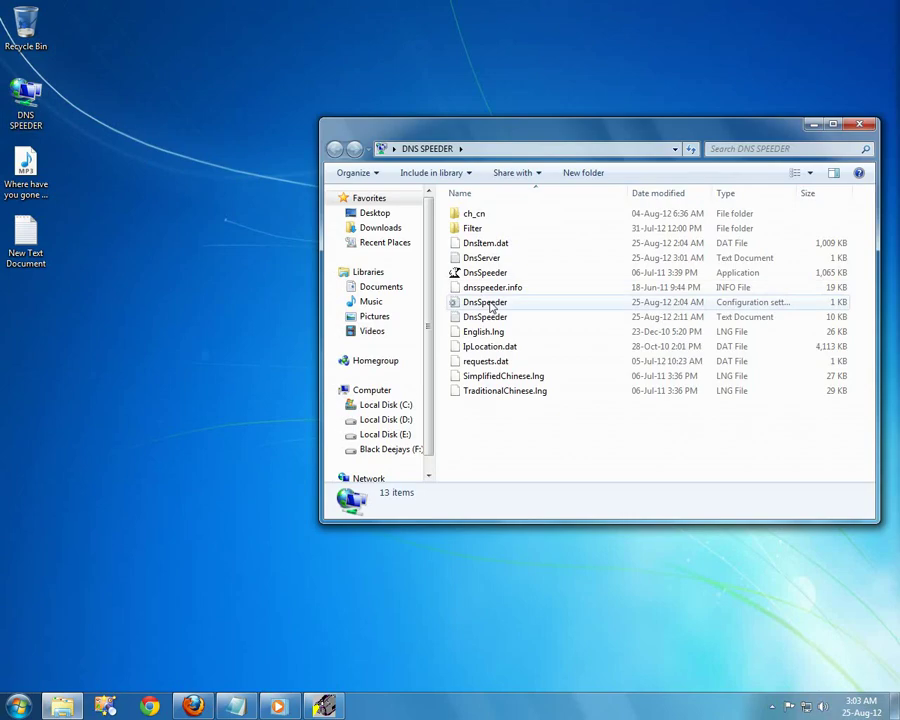
double_click(484, 275)
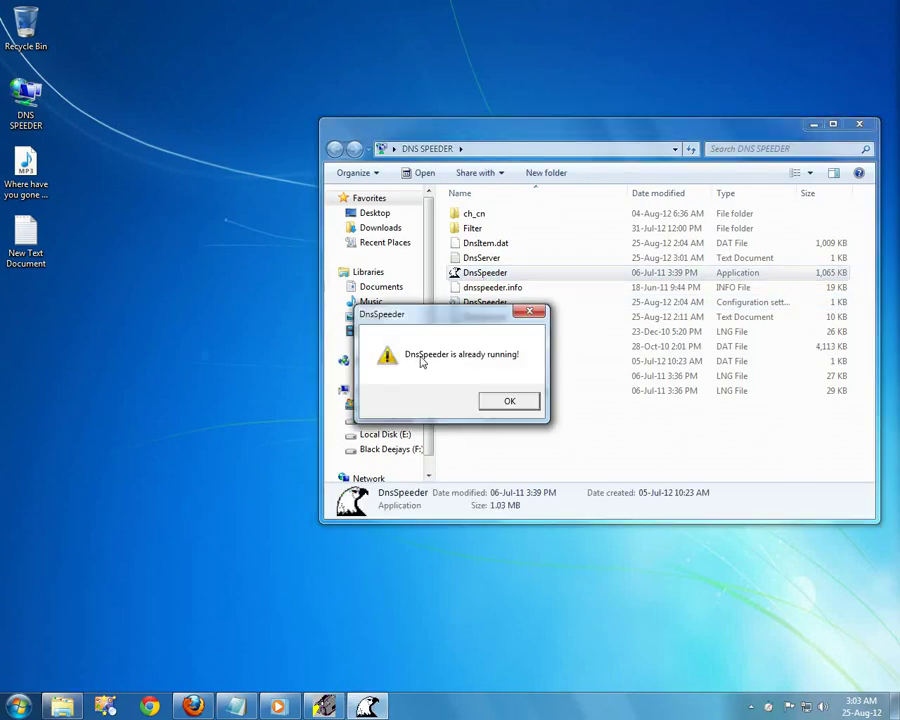
left_click(510, 400)
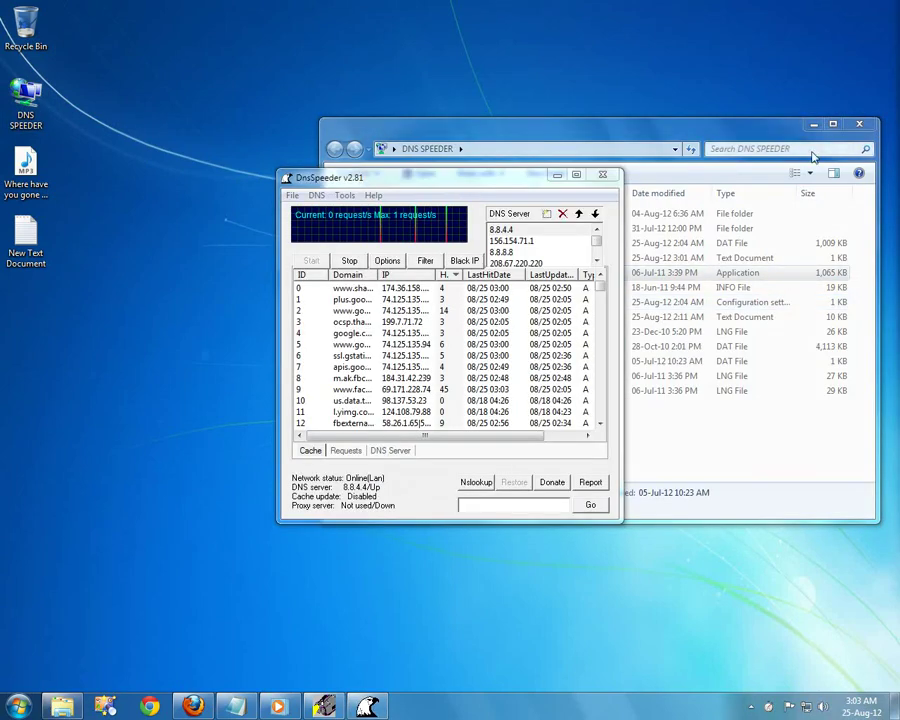
left_click(860, 126)
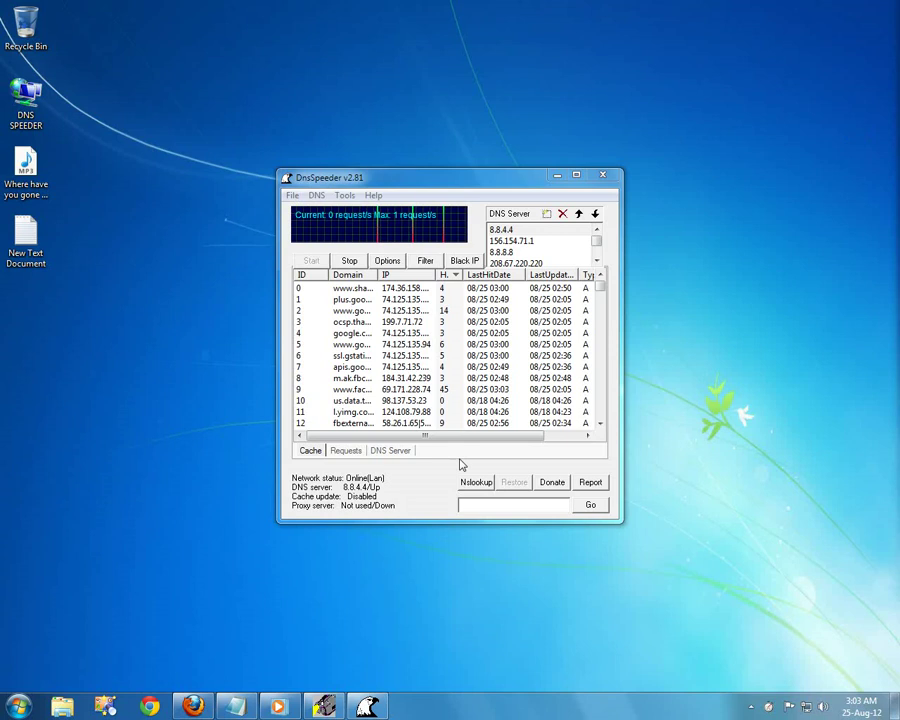
Remove every DNS server except 8.8.8.8 and 8.8.4.4, including 156.154.71.1 and 10.19.48.1, from DnsSpeeder's active server list.
left_click(535, 252)
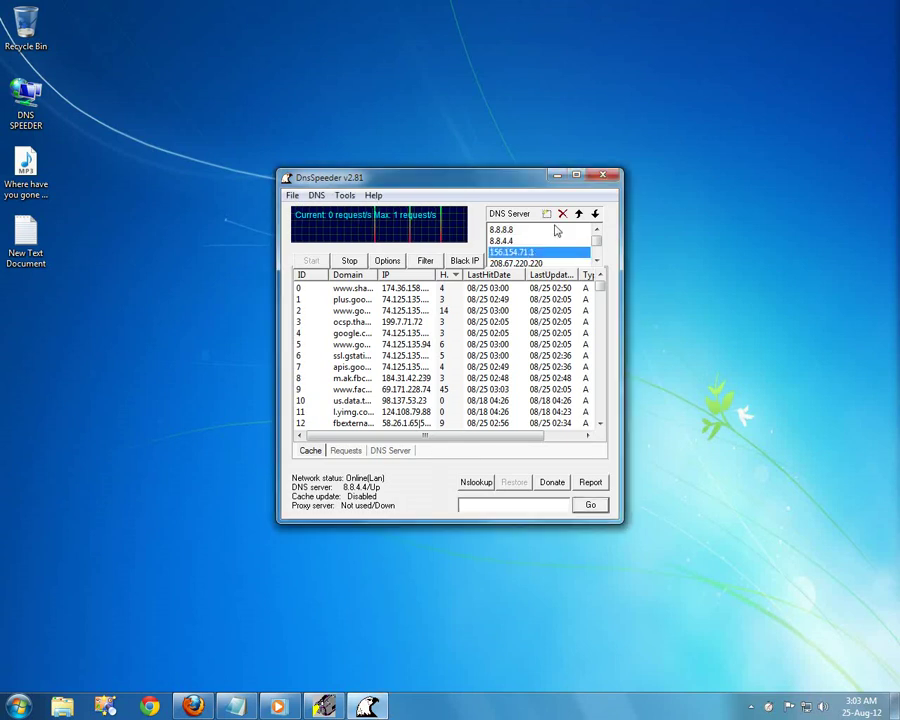
left_click(562, 214)
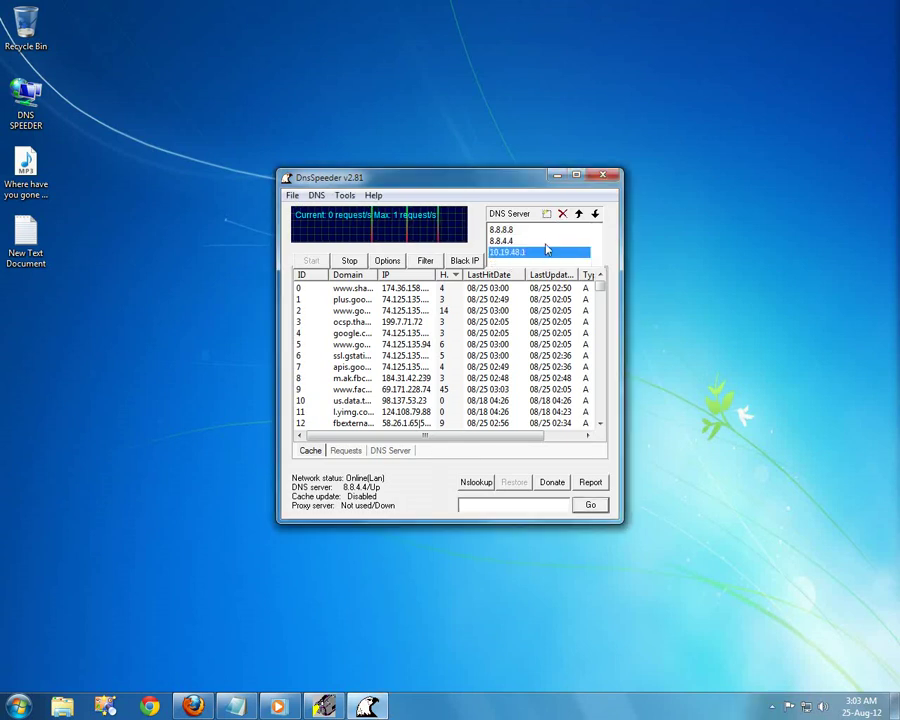
left_click(563, 215)
Show the ranked DNS server table and examine the operations available for the rdns2.ultradns.net entry.
left_click(378, 452)
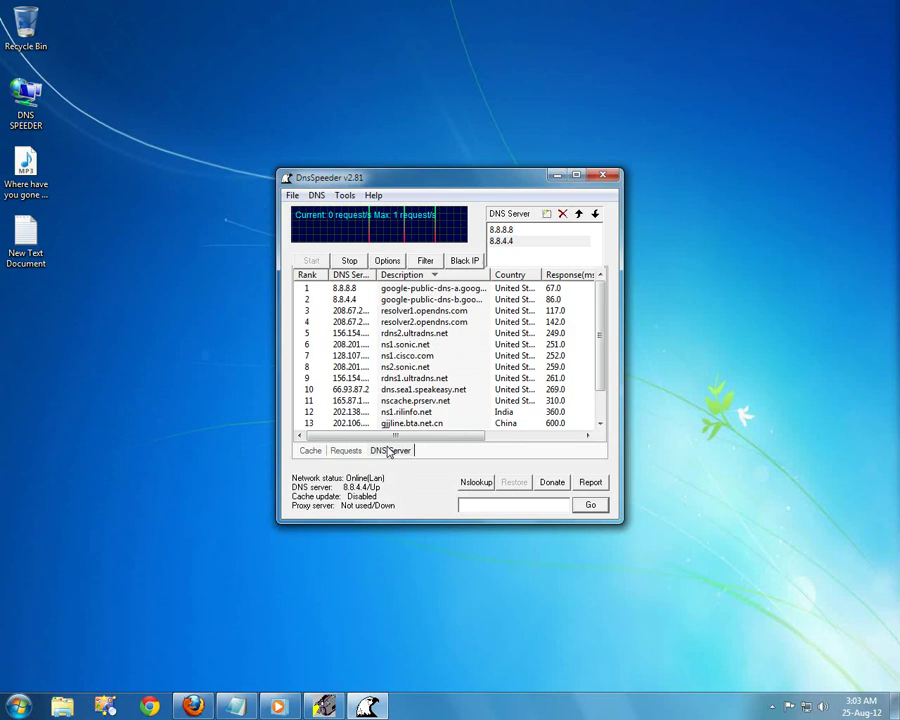
right_click(367, 336)
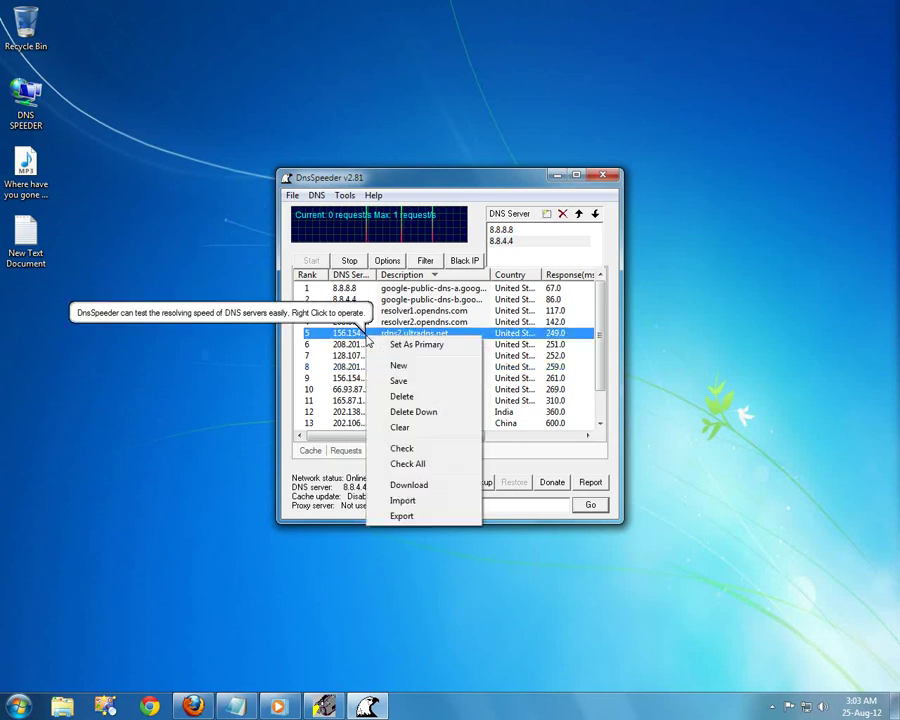
left_click(221, 432)
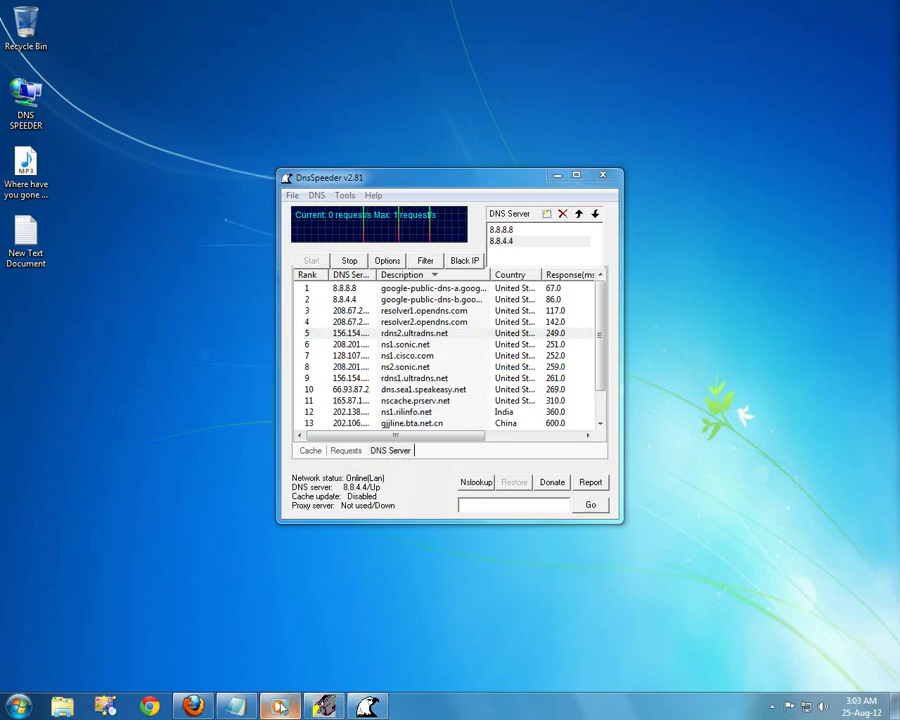
Switch back to the Notepad note and replace its text with "ok mula2 korang install dns speeder ni dye akan".
left_click(236, 707)
key("ctrl+a")
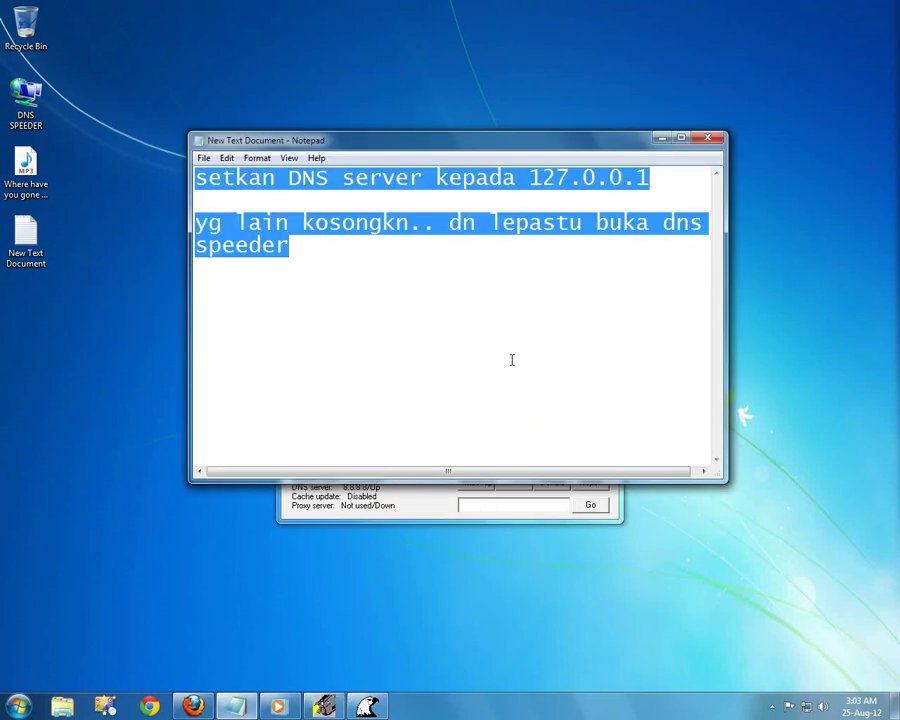
type("ok n")
key("BackSpace")
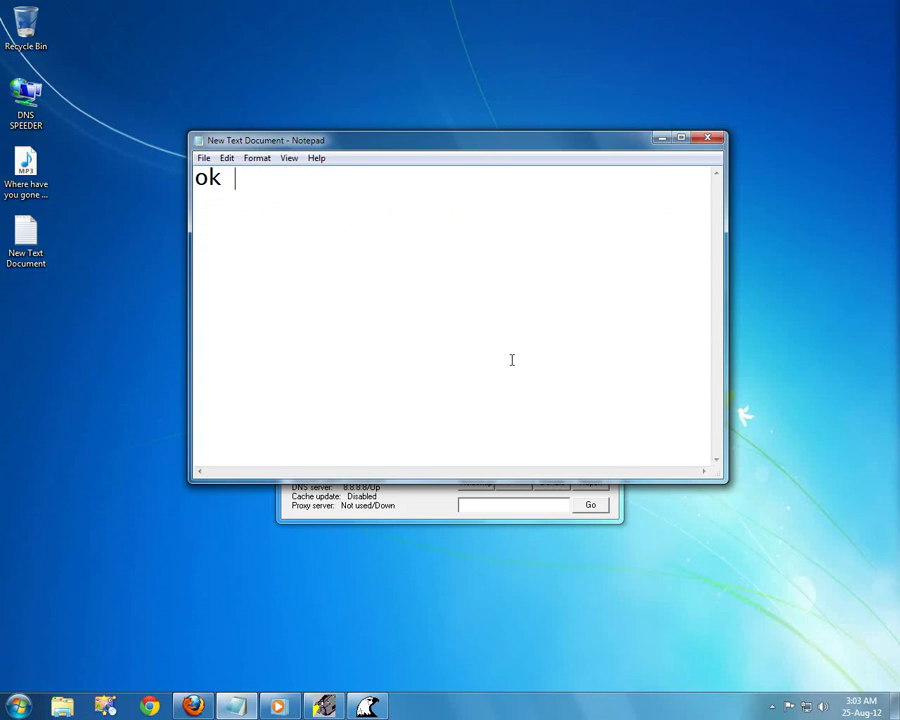
type("mula2 korang")
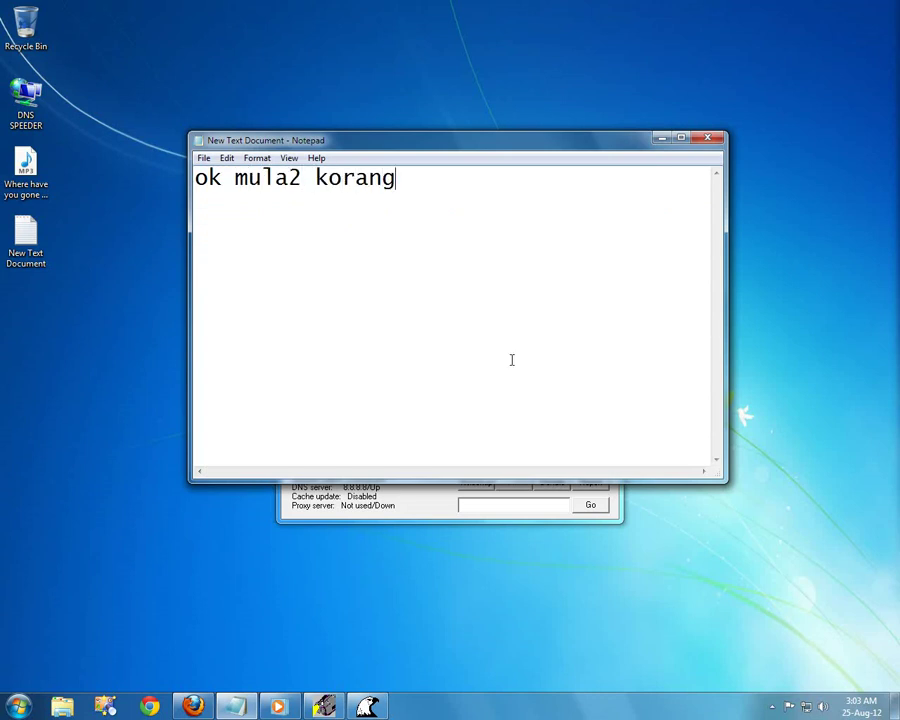
type(" insta")
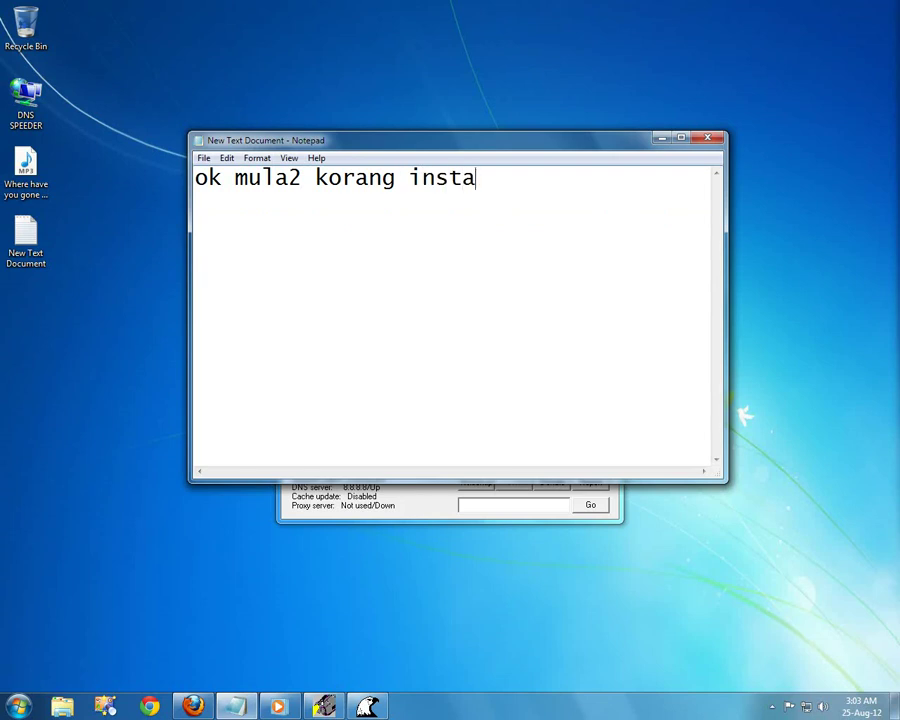
type("ll dns speeder")
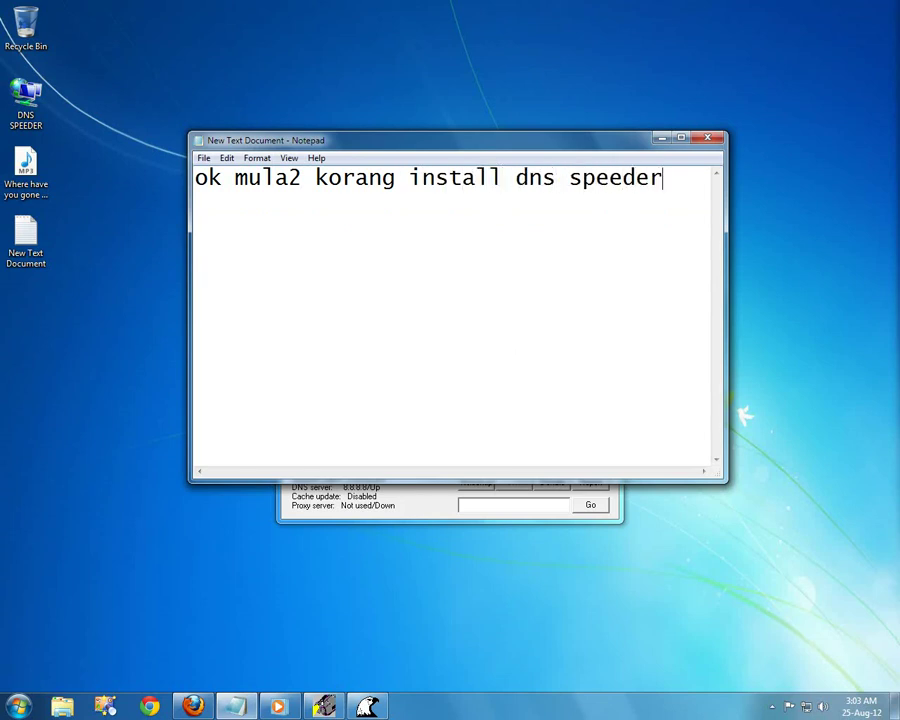
type(" ni dye akan ")
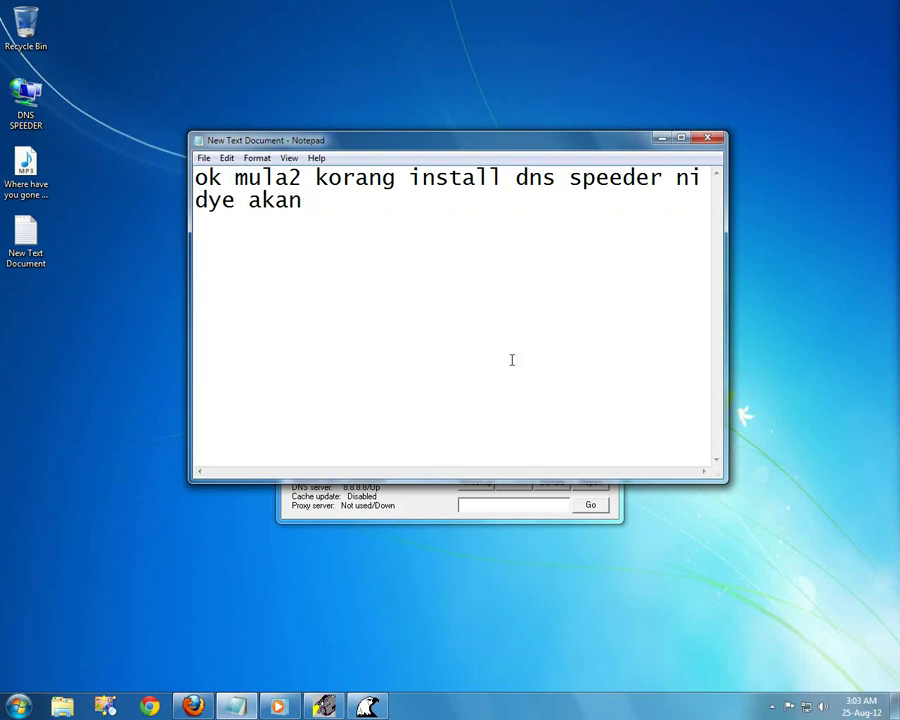
Continue the note with "kosongkn DNS server dlm kotak dns sever tu", starting a new line before "dns sever tu".
type("kosongkn ")
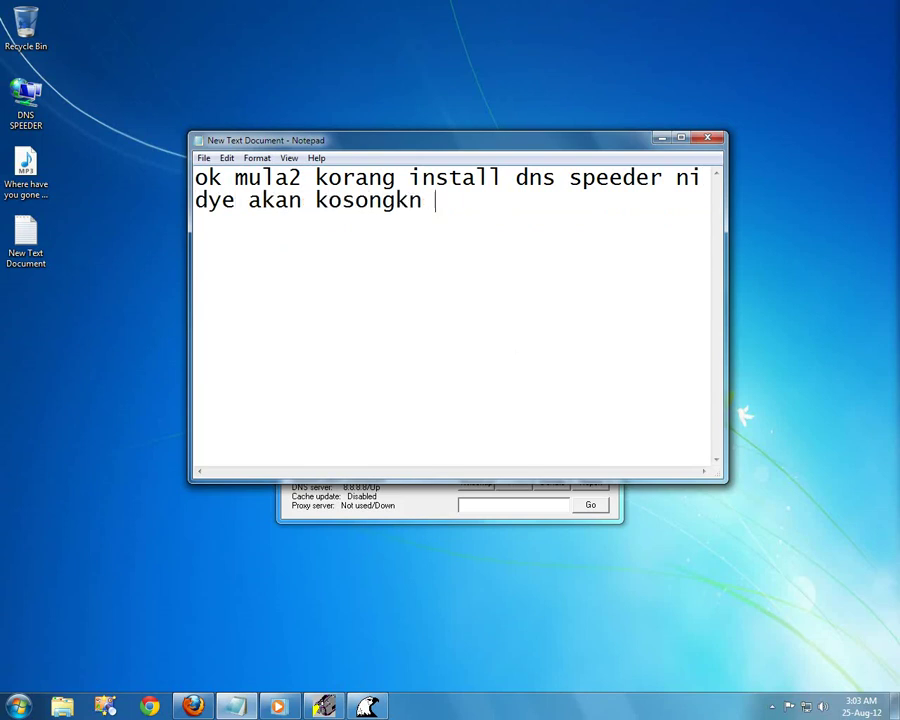
type("DNS sev")
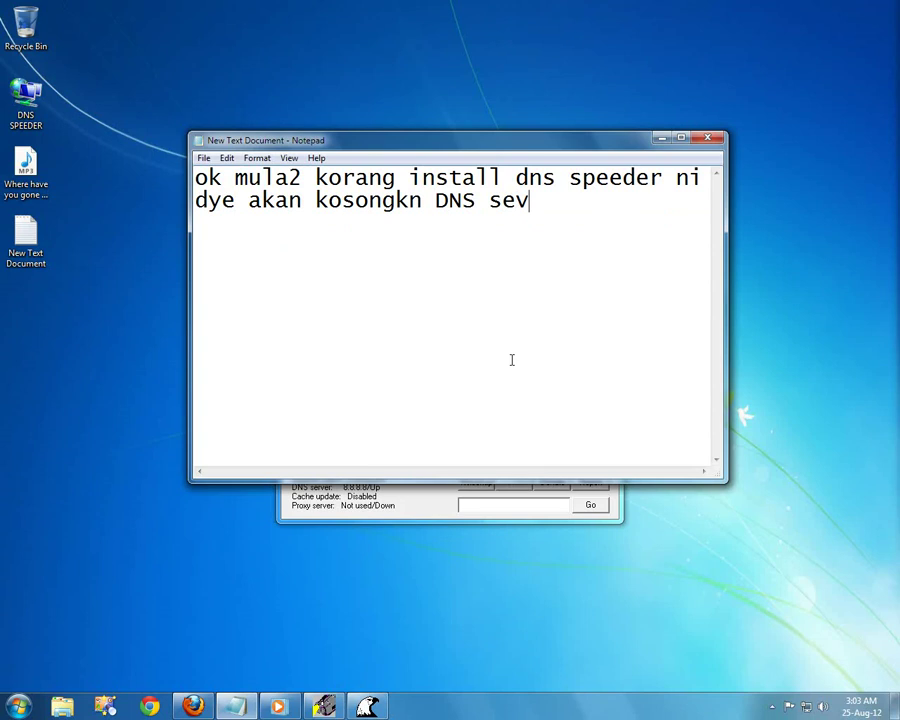
key("BackSpace")
key("BackSpace")
type("erver dlm")
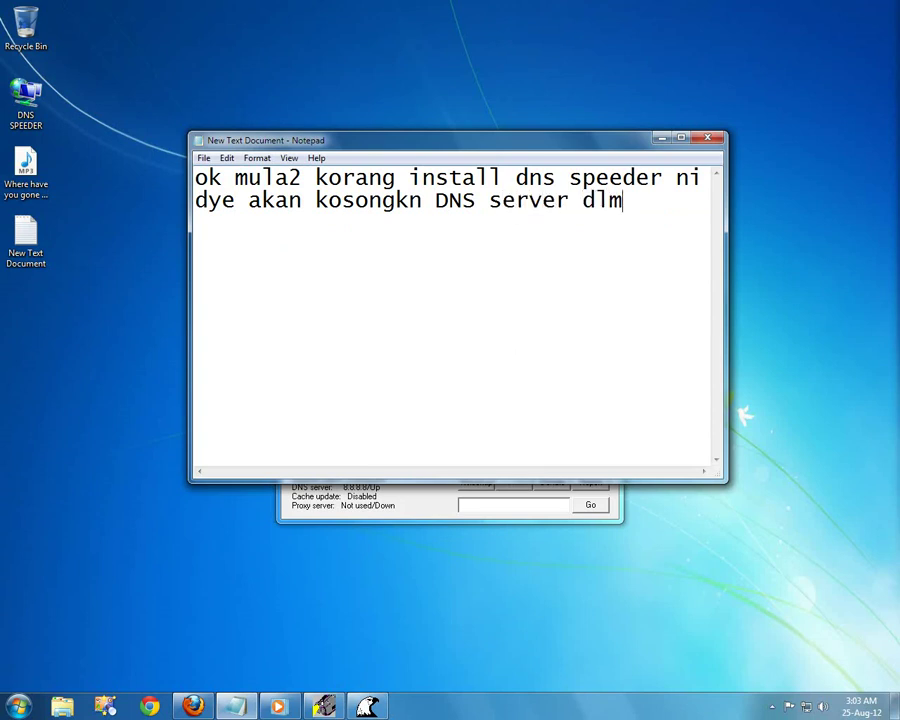
type(" kotak")
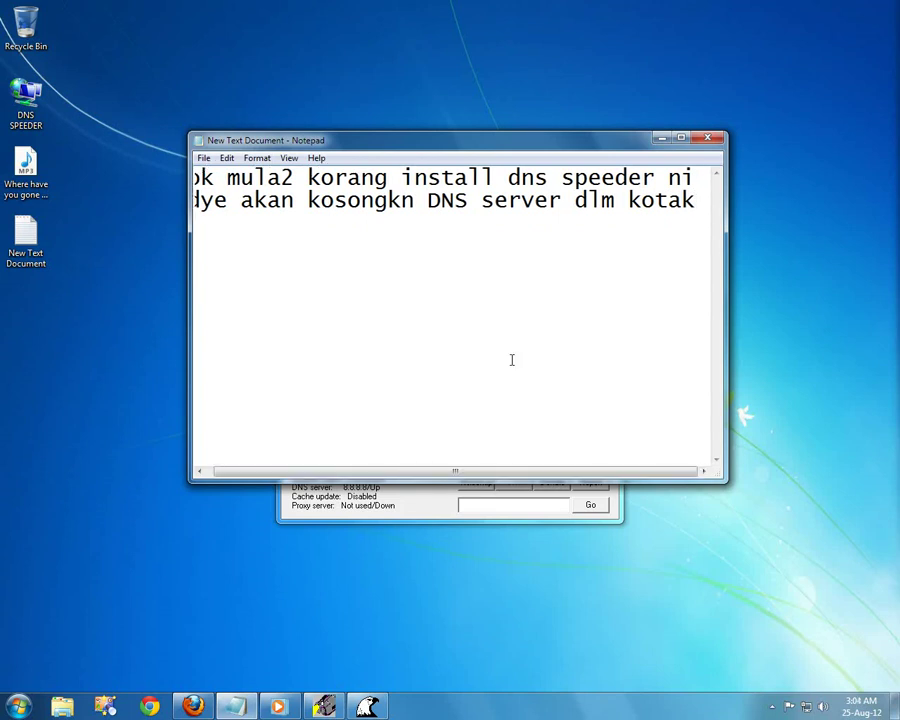
key("Return")
type("dns ")
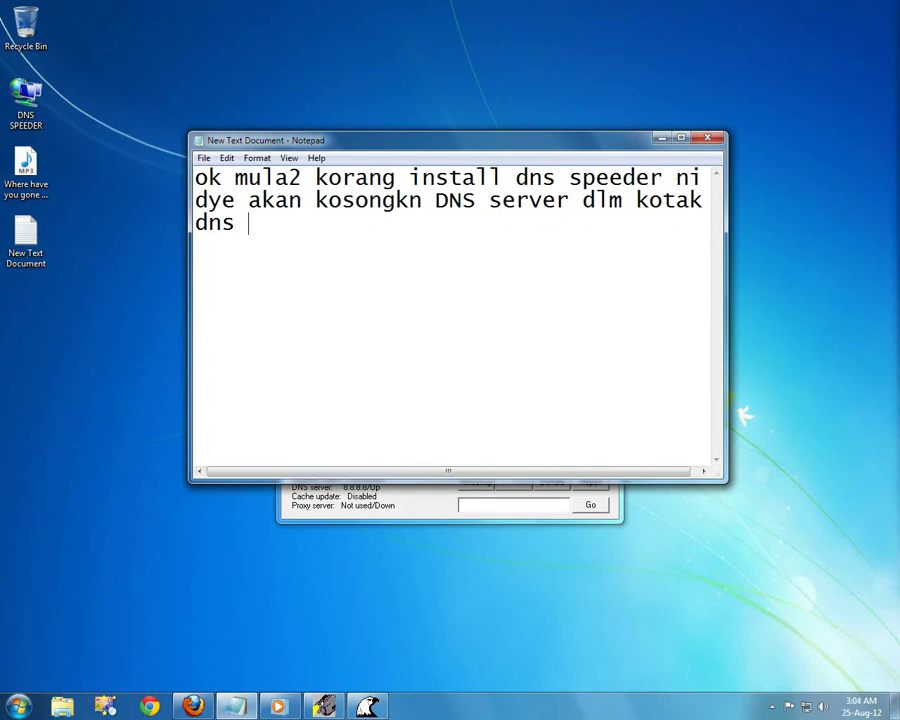
type("sever tu")
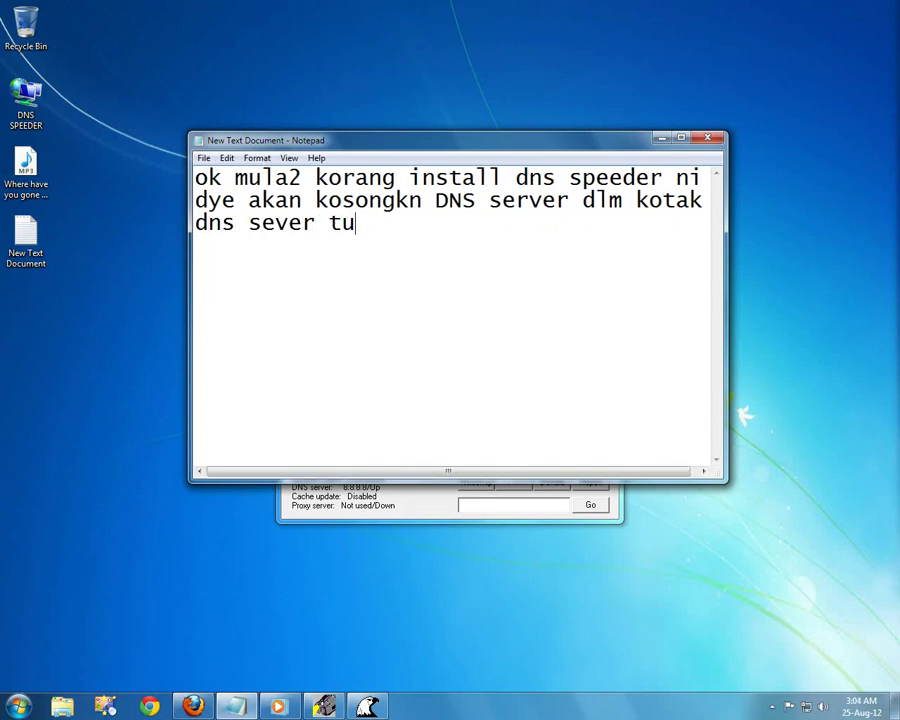
Continue the note with ".. so korang kena la download" and, on a new line, "dahulu server2 list tu.. cara nya camni..".
type(".. so kora")
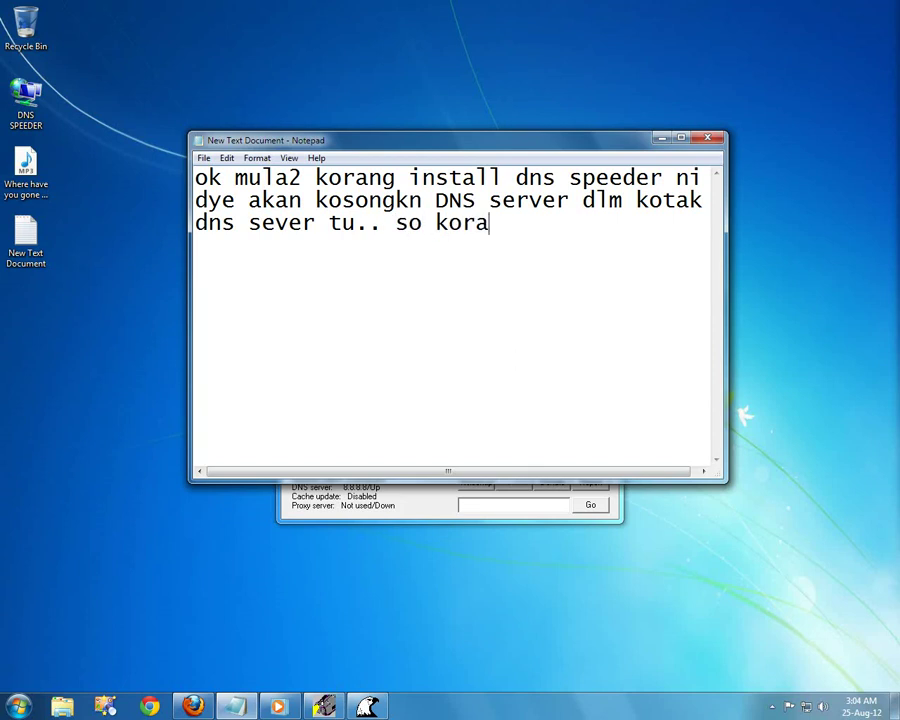
type("ng kena l")
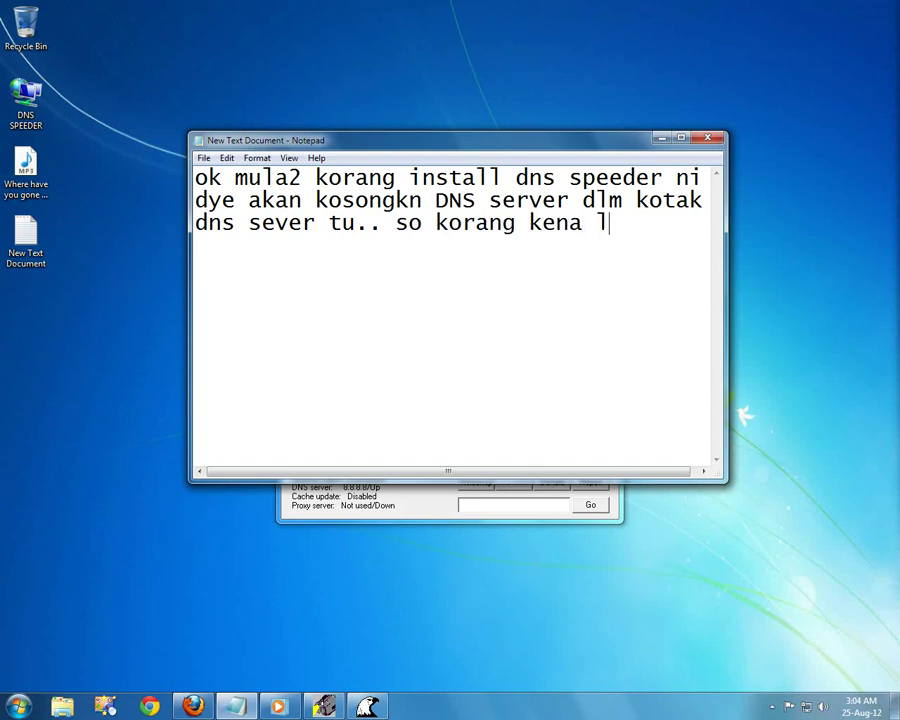
type("a download")
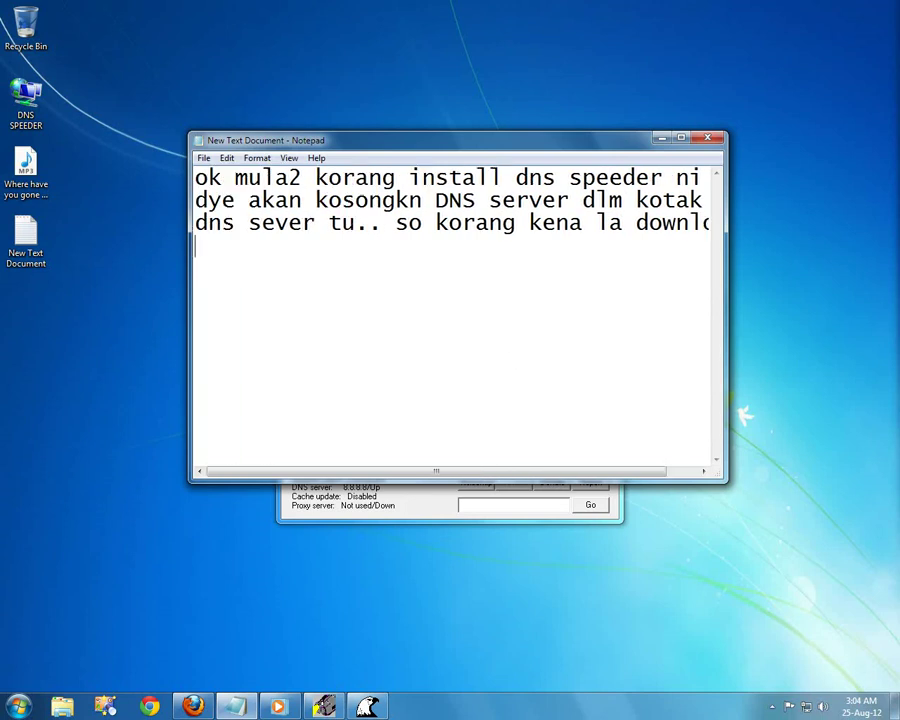
key("Return")
type("da")
type("u")
type("hulu s")
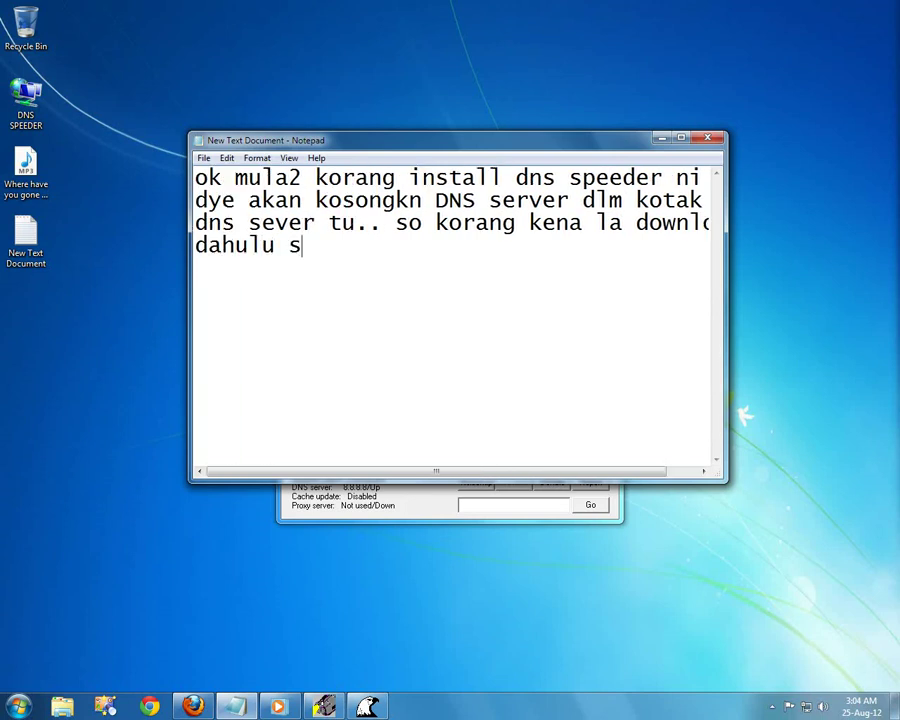
type("erver")
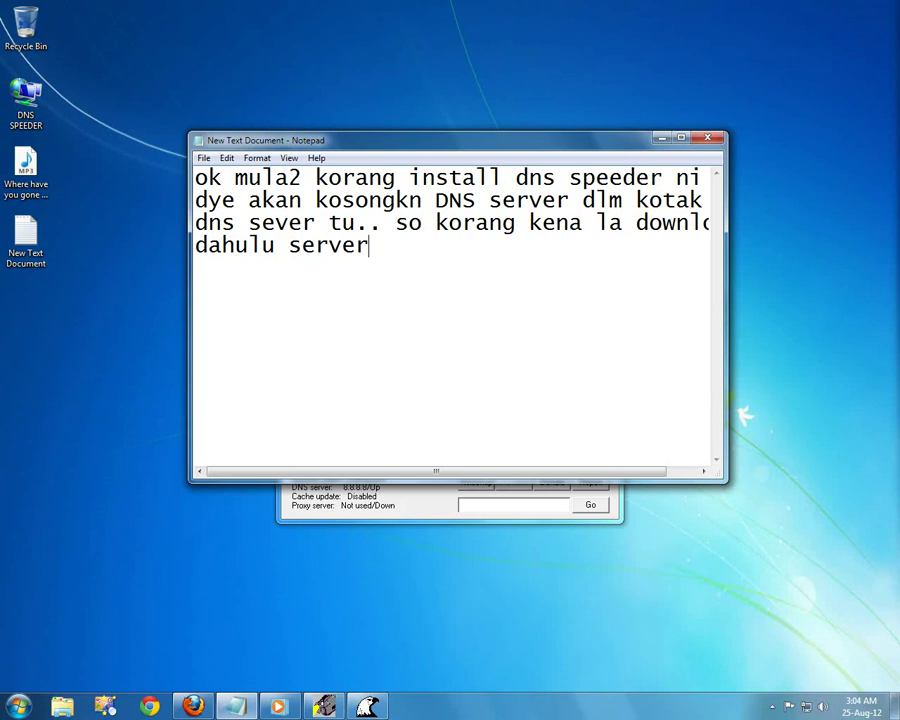
type("2 list ")
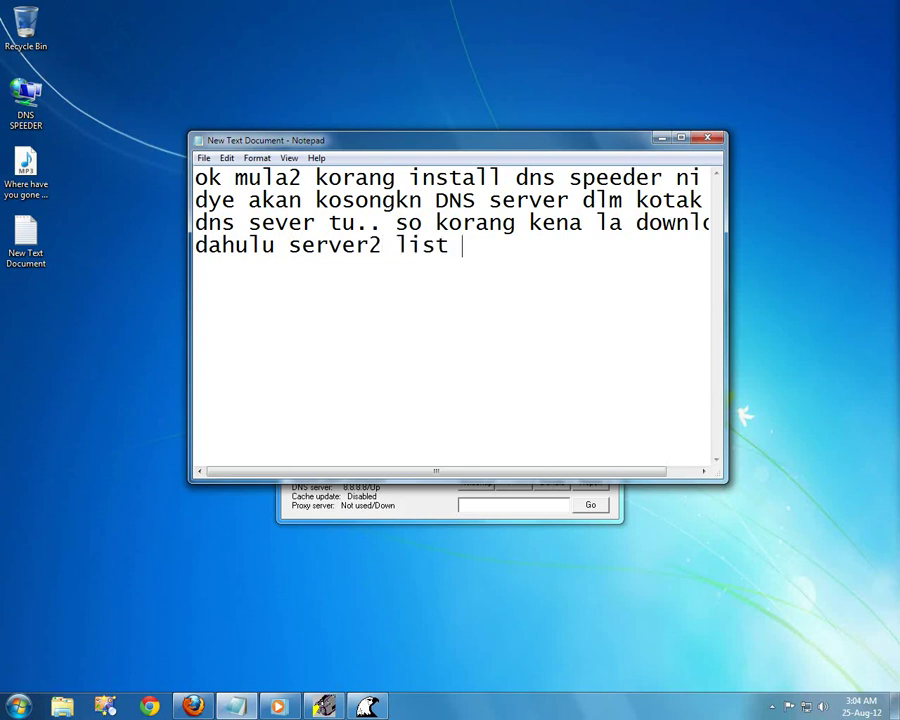
type("tu.. cara nya camni..")
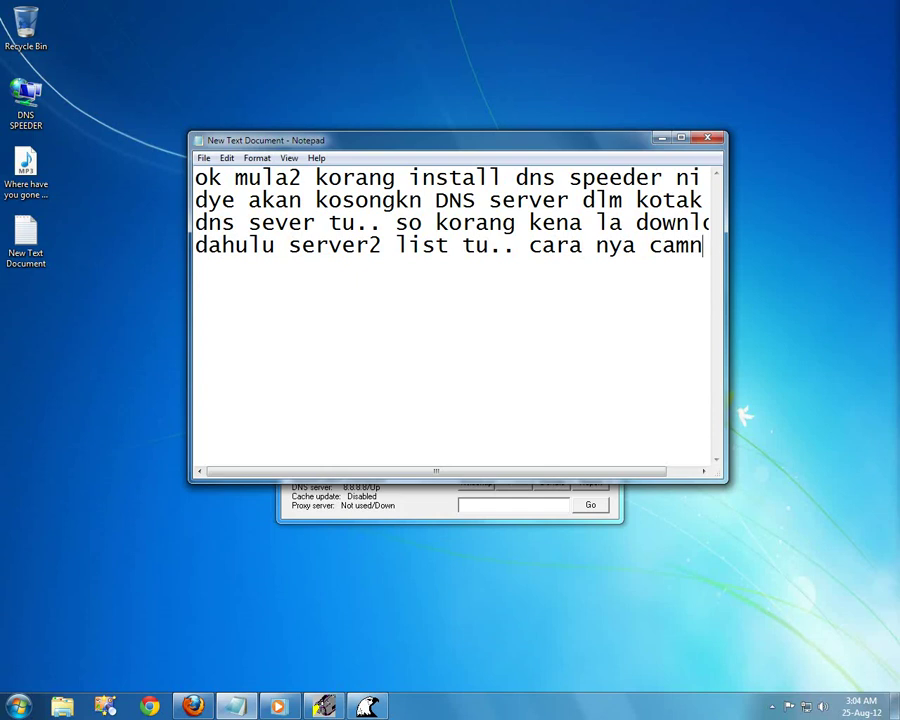
Switch to DnsSpeeder, look through its cache, requests and DNS server lists, and show the operations for a listed server, including Download.
left_click(663, 137)
right_click(371, 357)
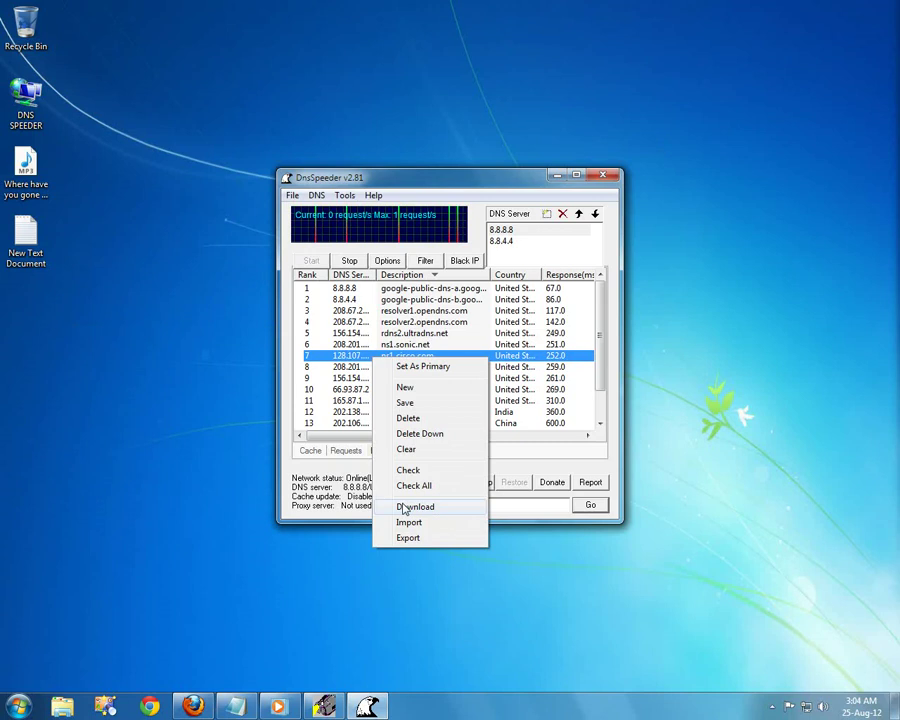
left_click(311, 451)
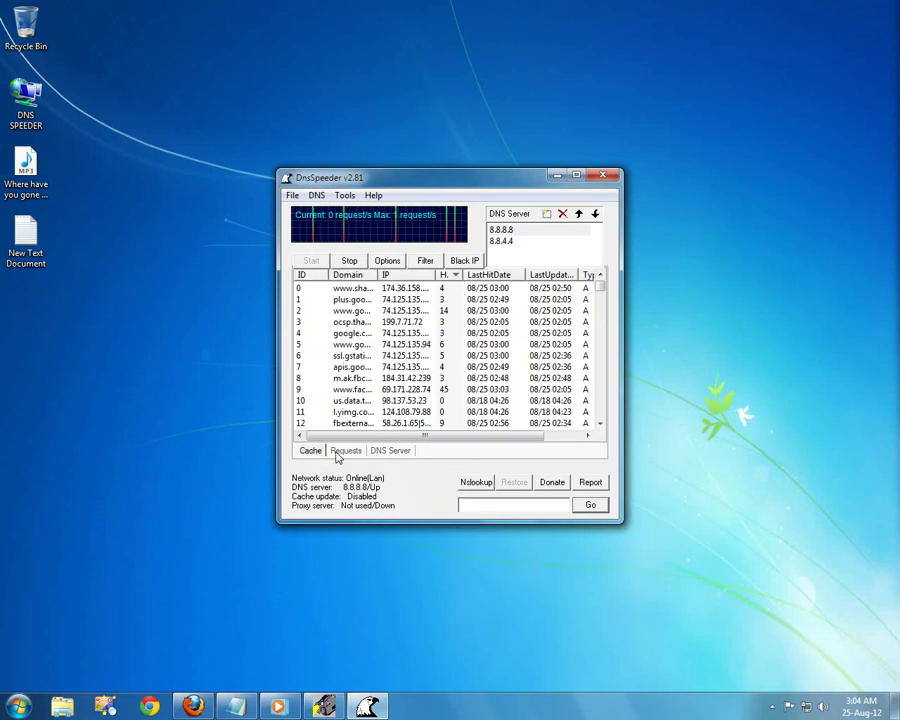
left_click(346, 451)
left_click(388, 453)
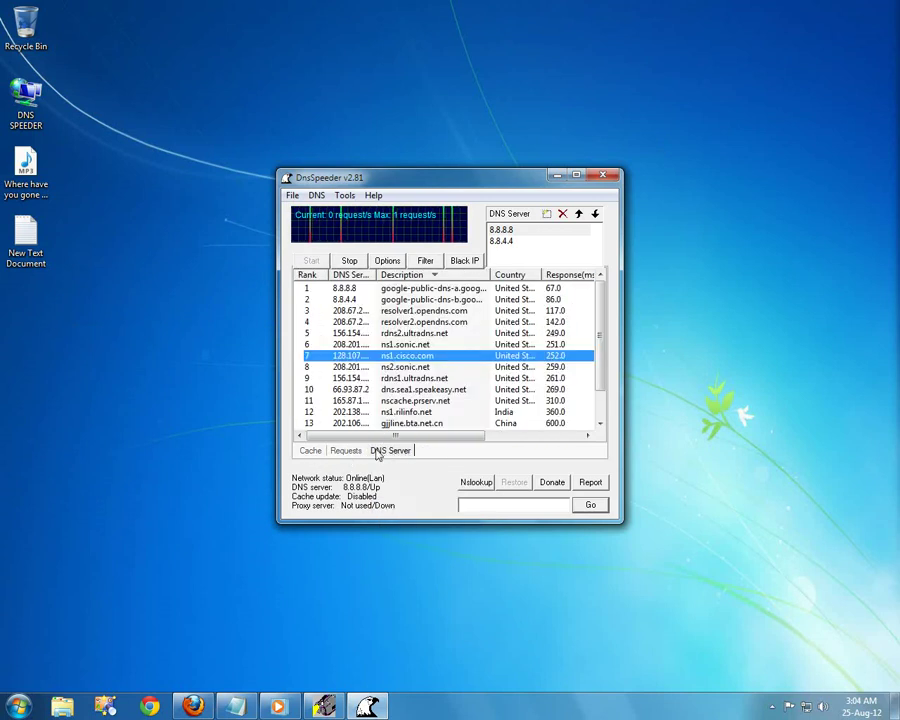
right_click(397, 345)
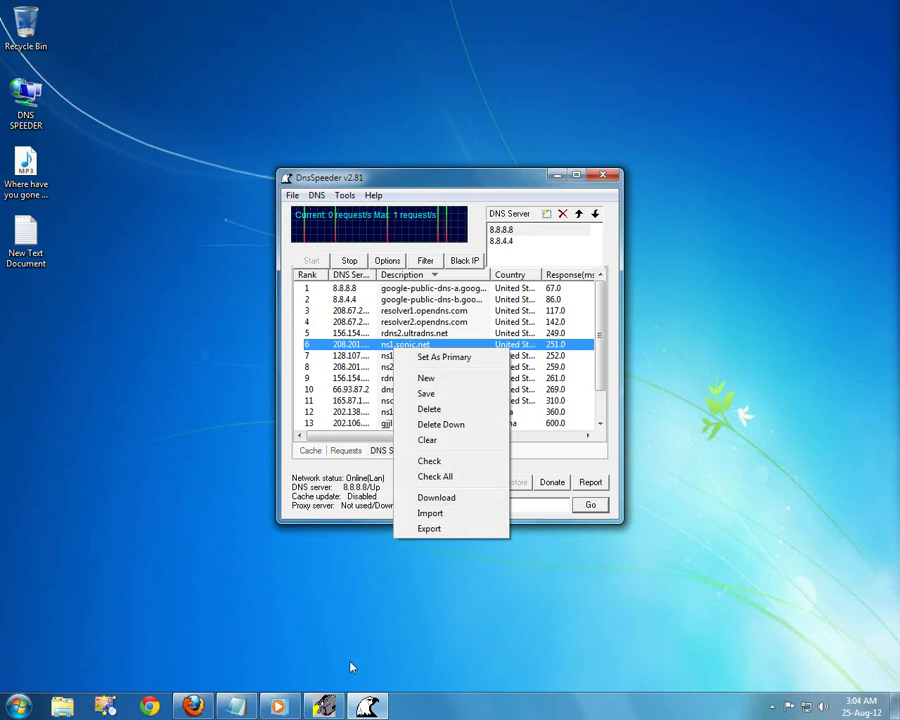
Switch back to the Notepad note and replace its text with "selepas download server list akan keluar".
left_click(235, 706)
key("ctrl+a")
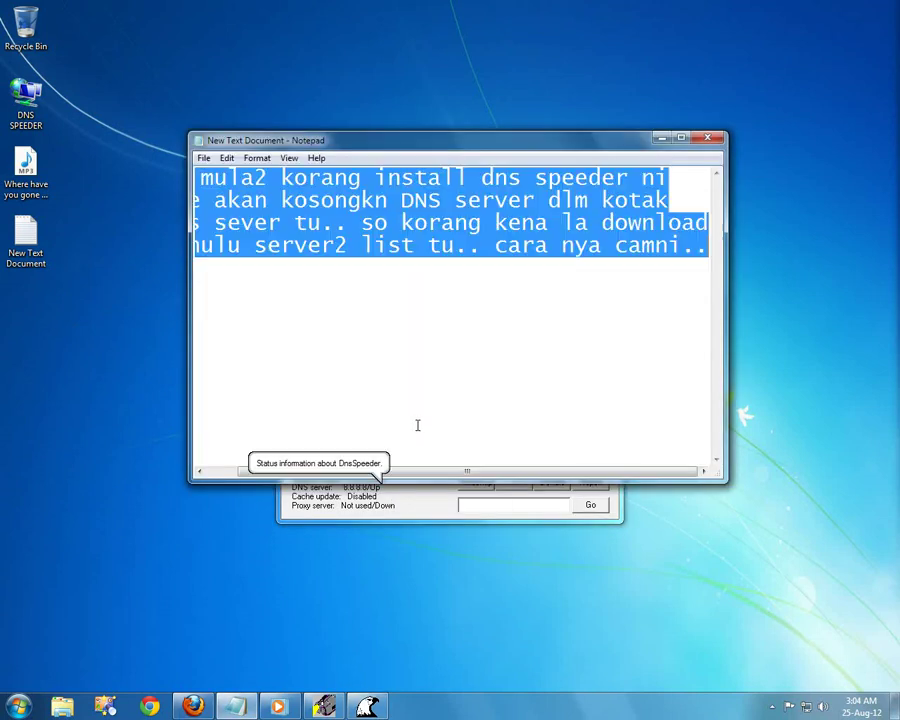
type("selepas")
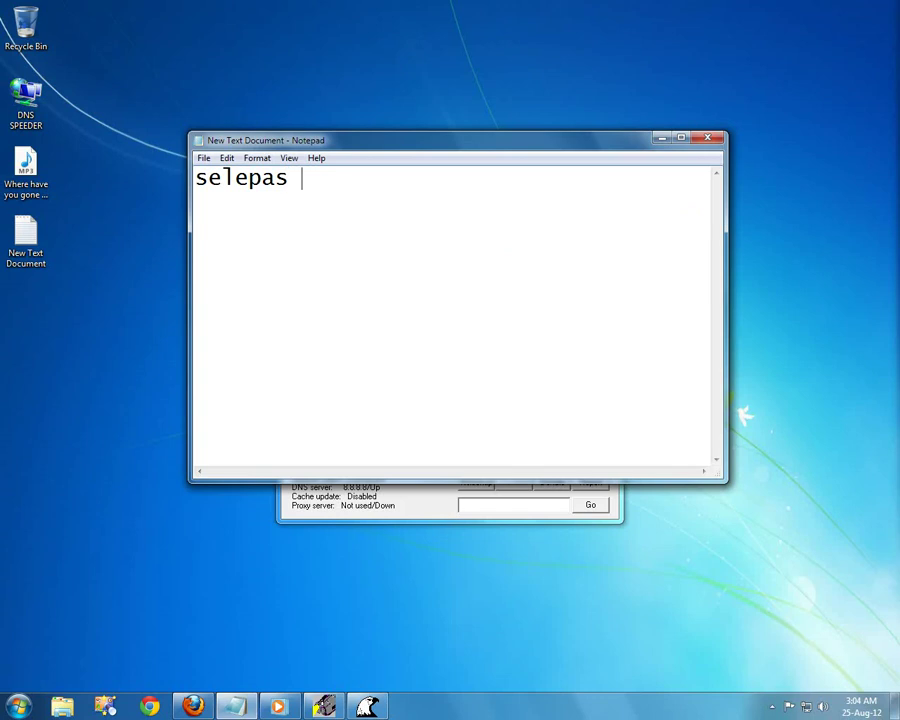
type(" download")
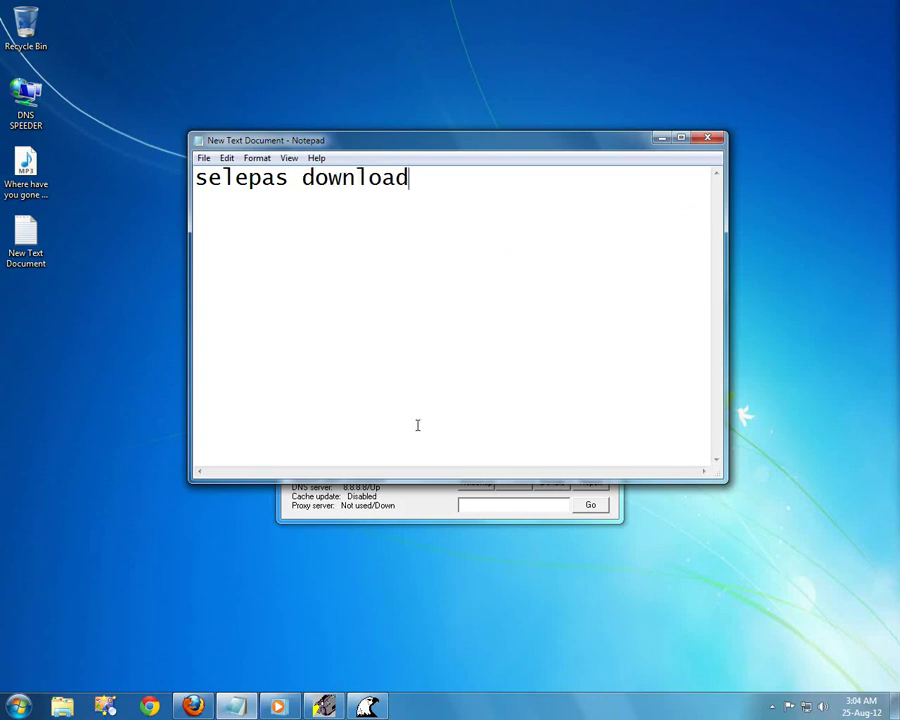
type(" server list akan")
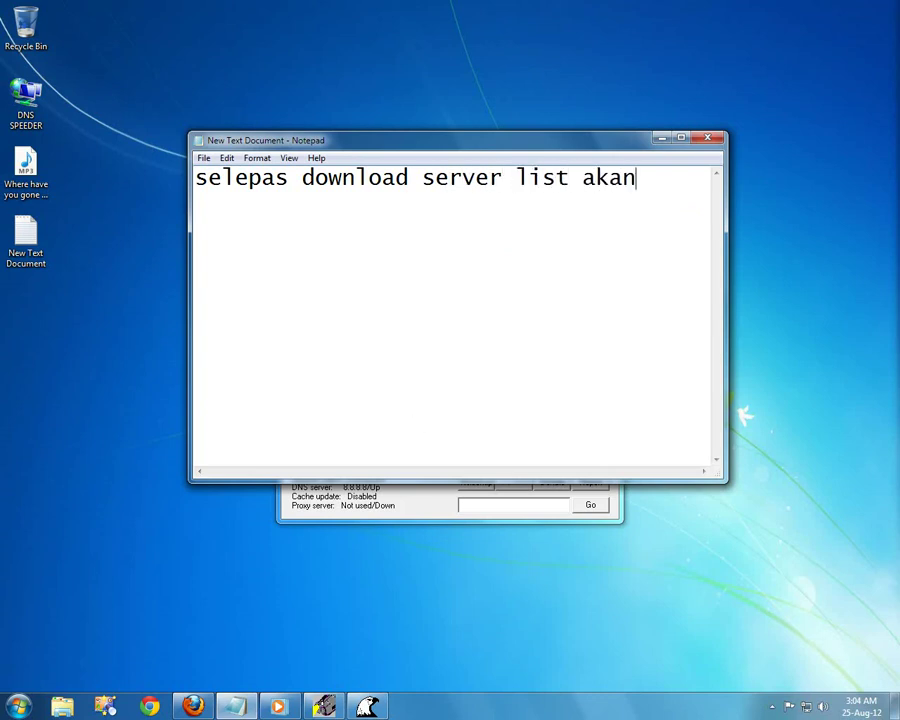
type(" keluar")
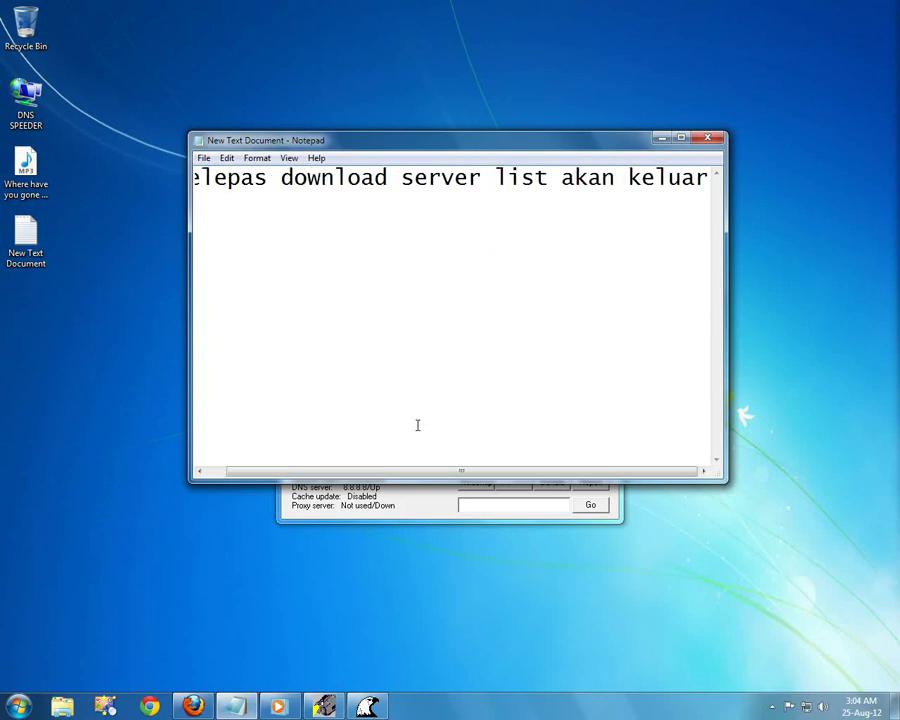
Add the line "dalam kotak kosong tu sama macam aku punye" to the note, followed by a blank line.
key("Return")
type("dalam kot")
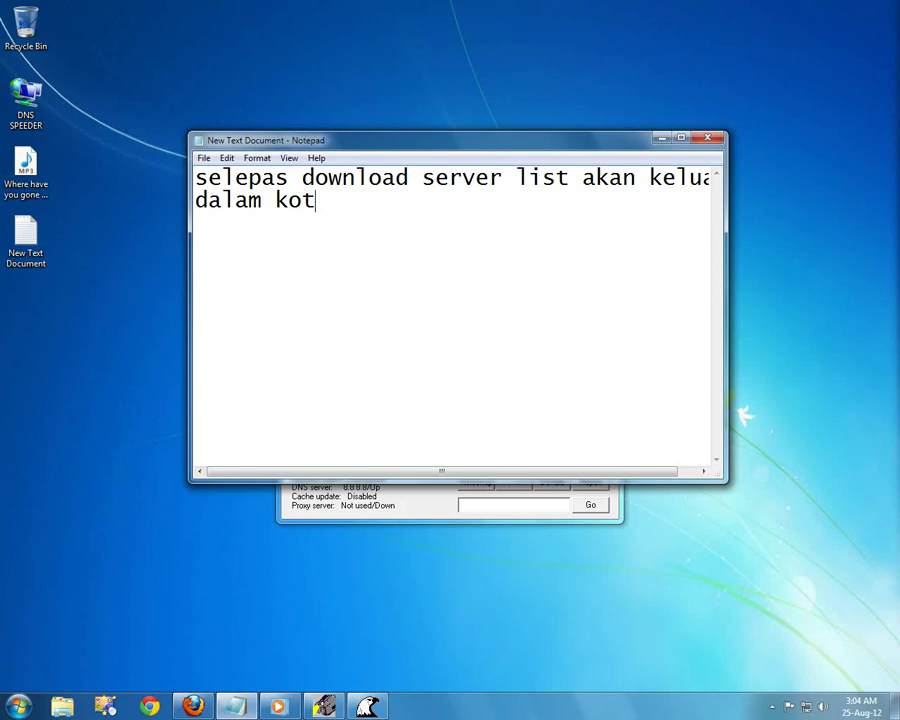
type("ak kosong tu")
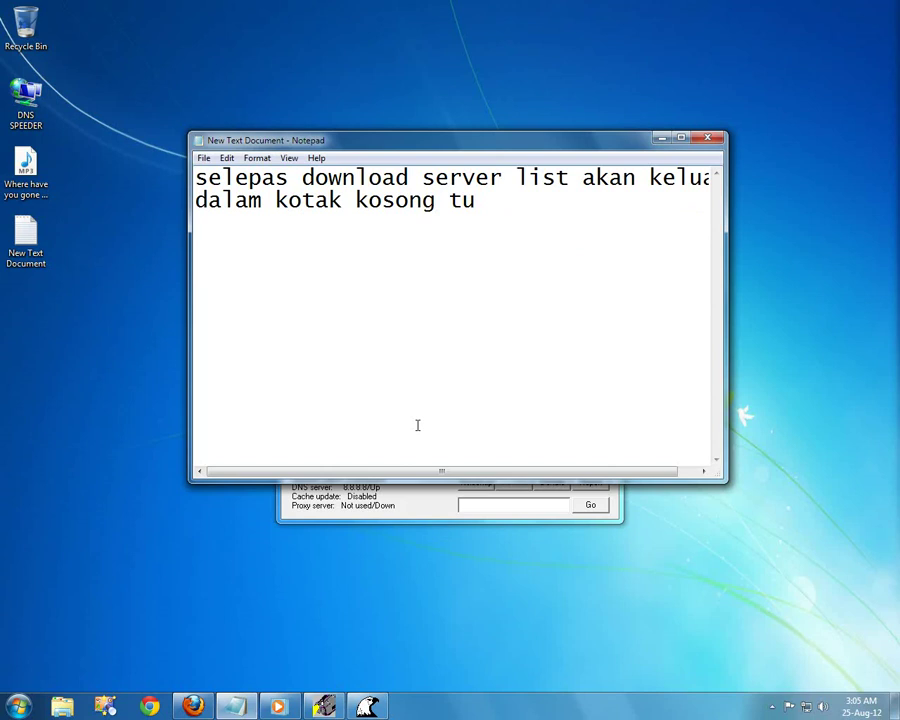
type("sama macam")
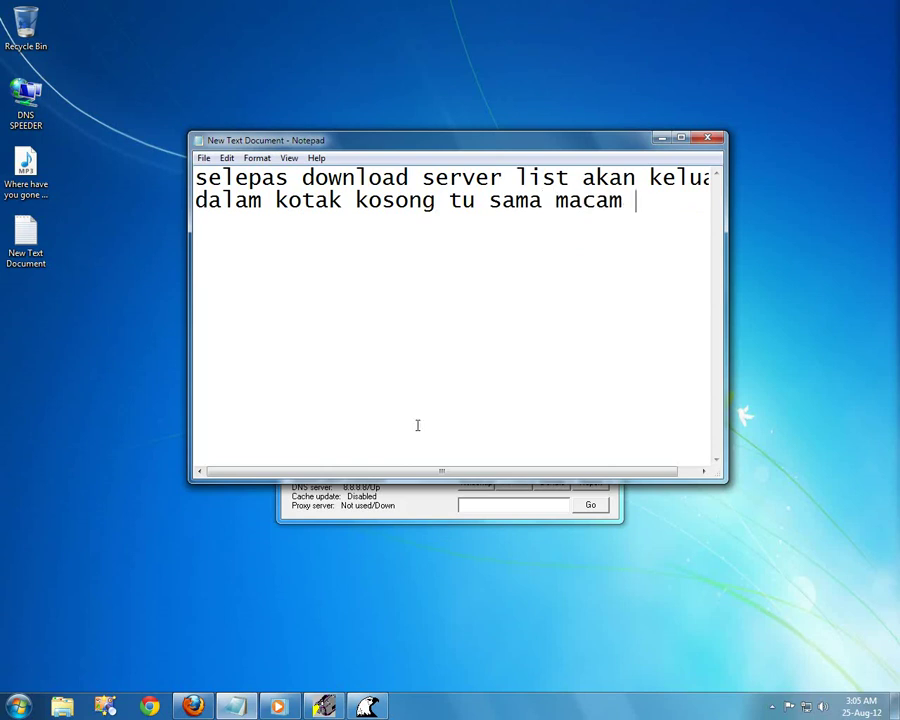
type(" aku punye")
key("Return")
key("Return")
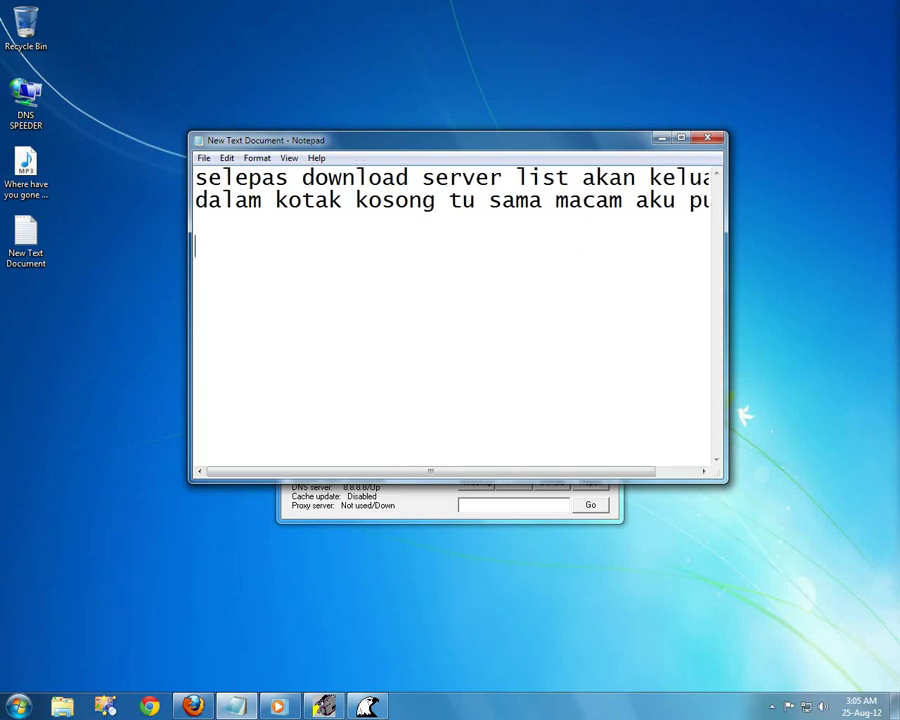
Return to DnsSpeeder and examine the check and download operations offered for the rdns2.ultradns.net entry.
left_click(436, 518)
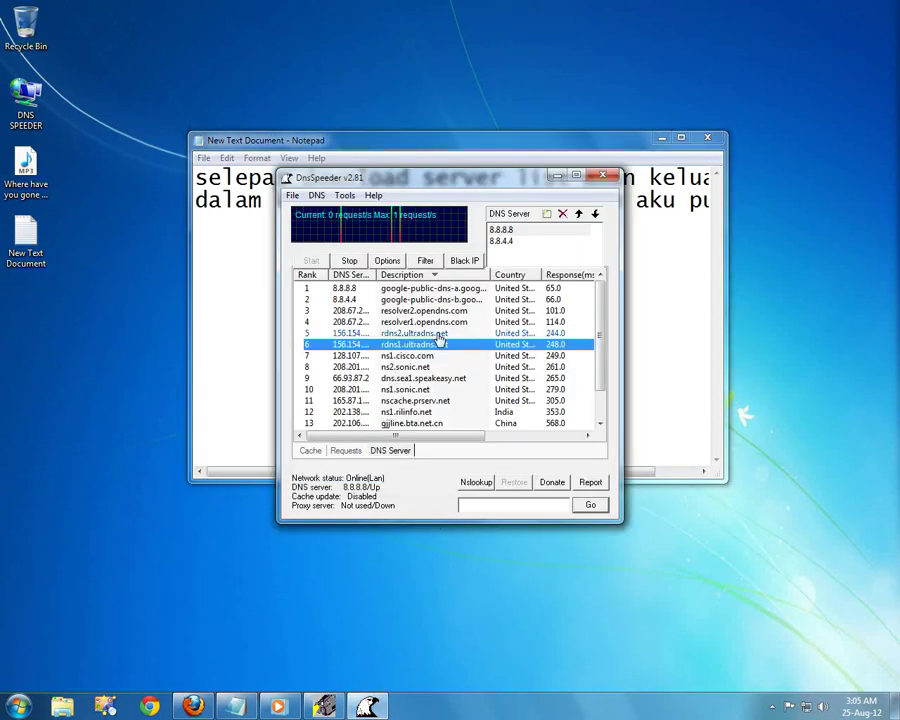
right_click(437, 333)
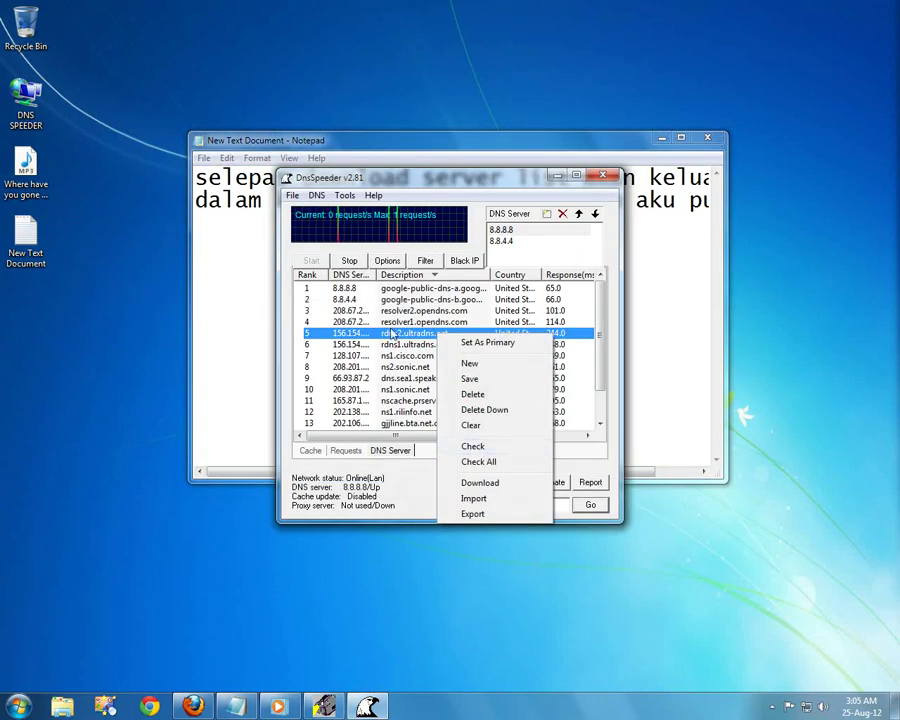
left_click(466, 446)
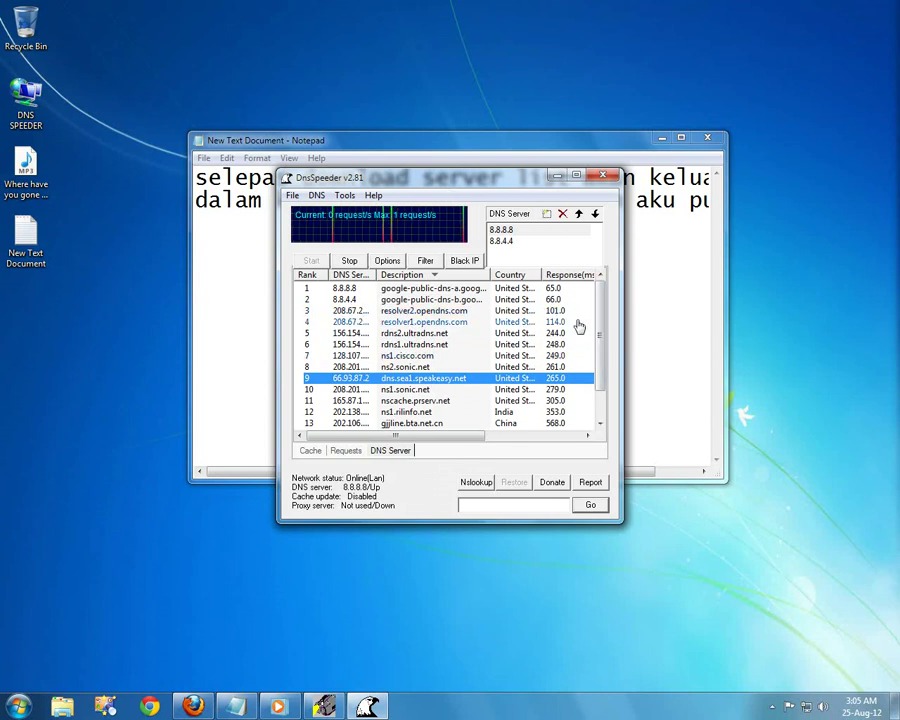
Inspect the system DNS server set for the PdaNet Broadband Adapter in the restore settings, and exit without saving.
left_click(344, 196)
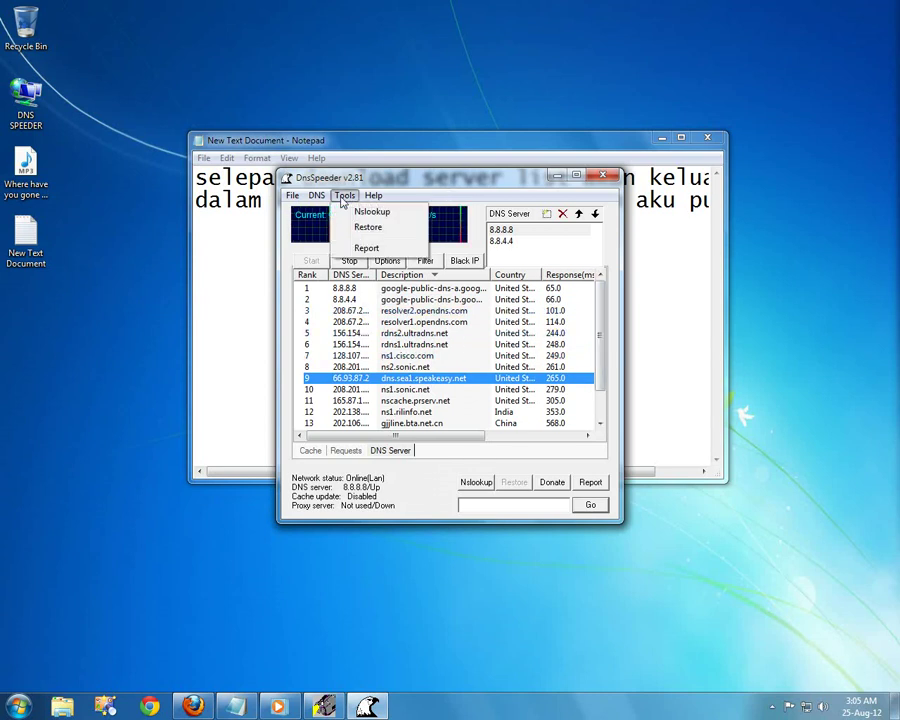
left_click(361, 236)
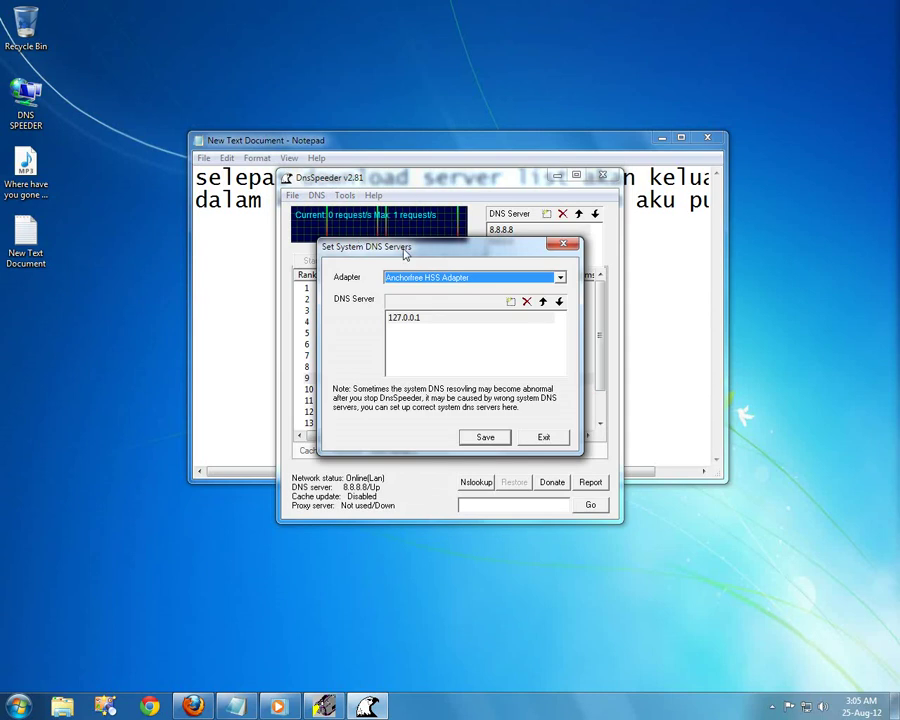
left_click(431, 280)
left_click(437, 300)
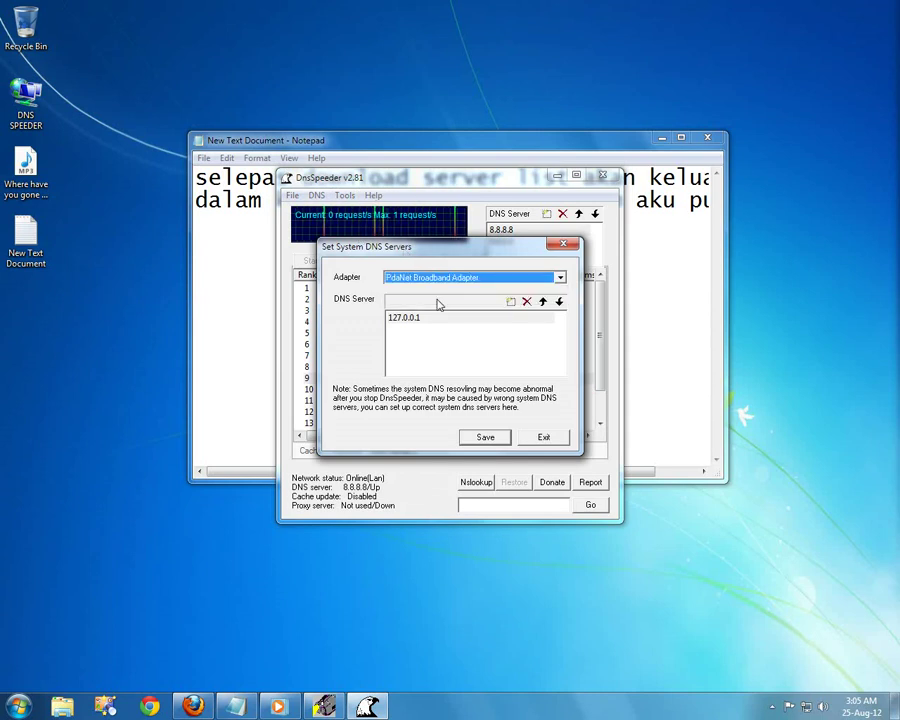
left_click(419, 319)
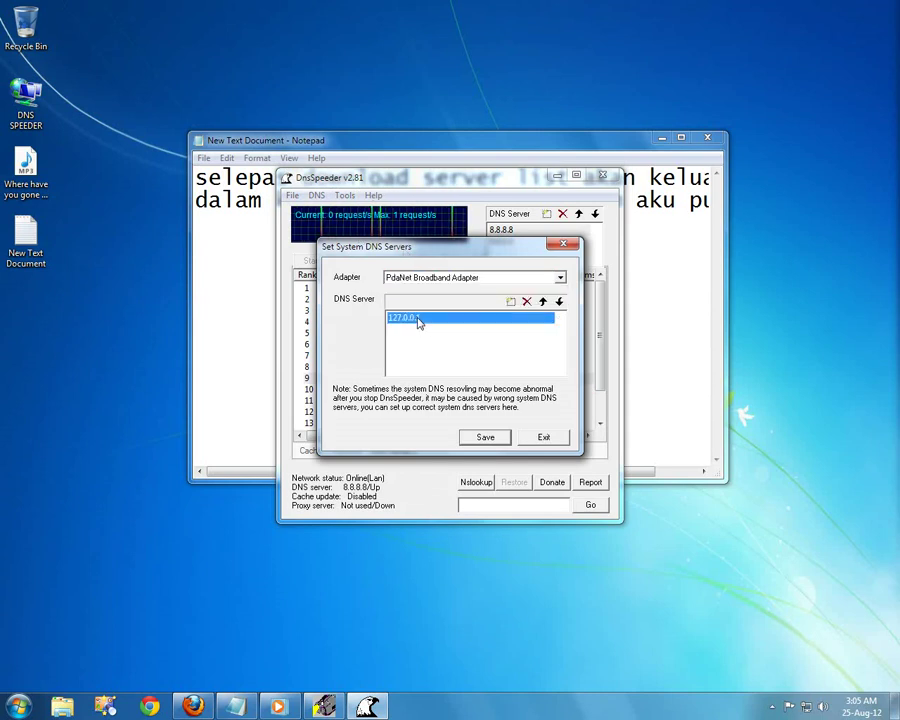
left_click(545, 437)
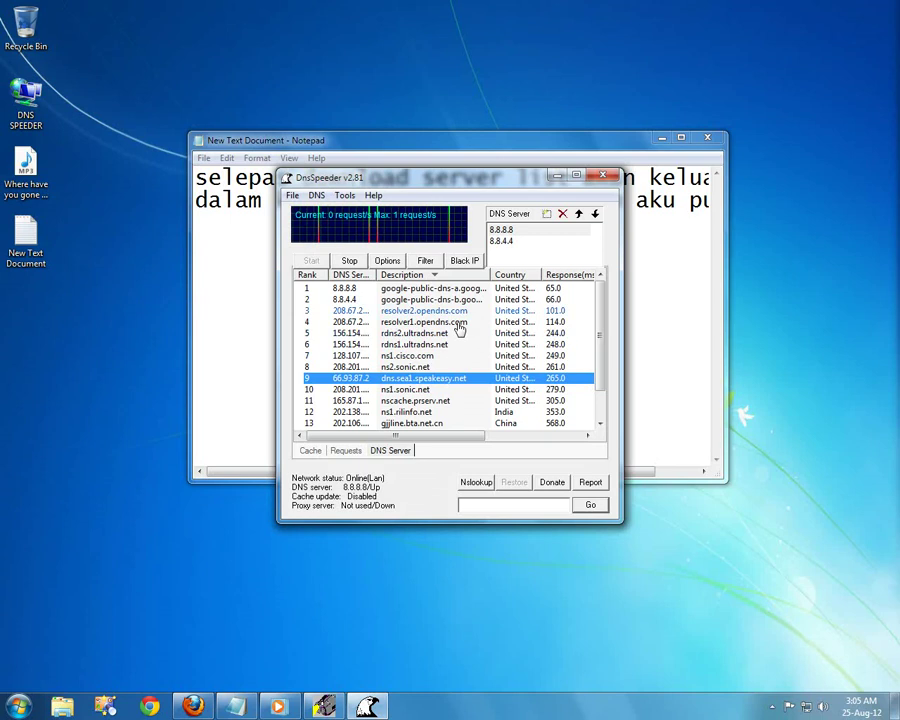
Move the DnsSpeeder window lower, return to the Notepad note, and replace its text with "jd anda perlukan scan semua server".
left_click_drag(483, 200, 472, 248)
left_click(248, 254)
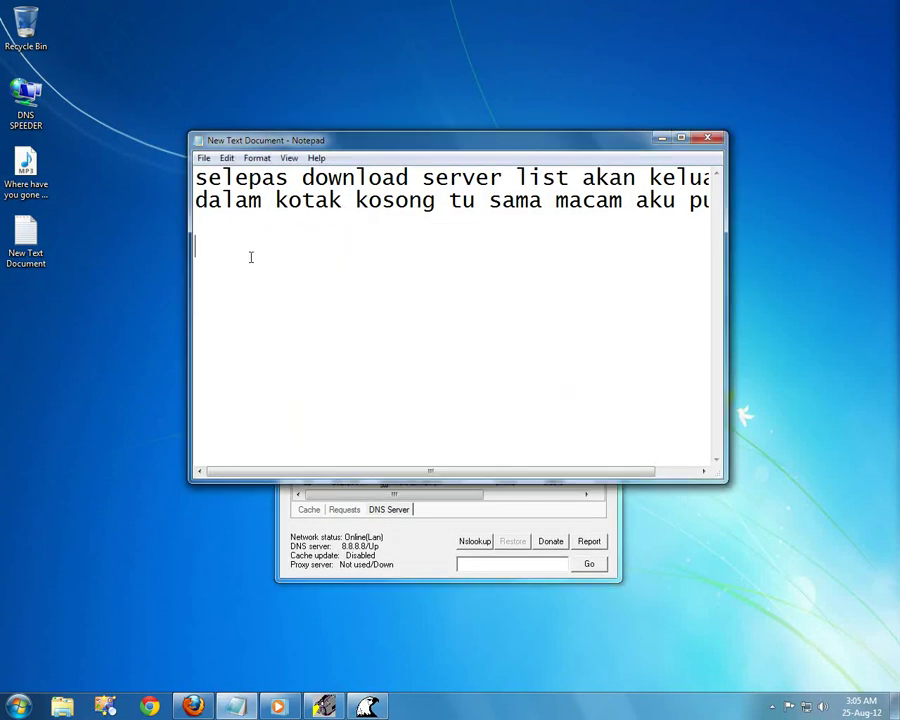
key("ctrl+a")
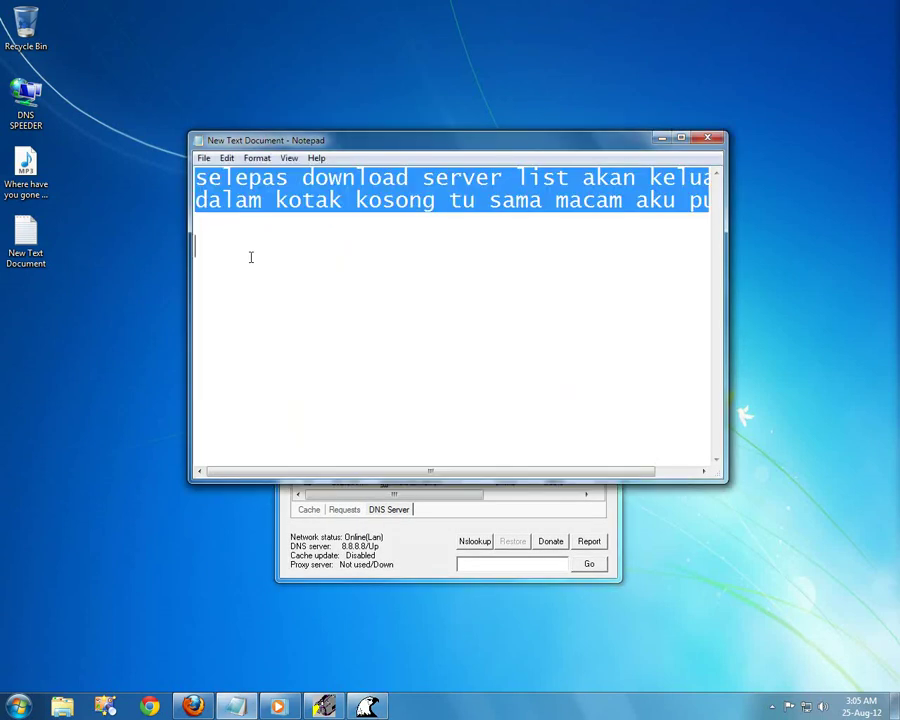
type("jd")
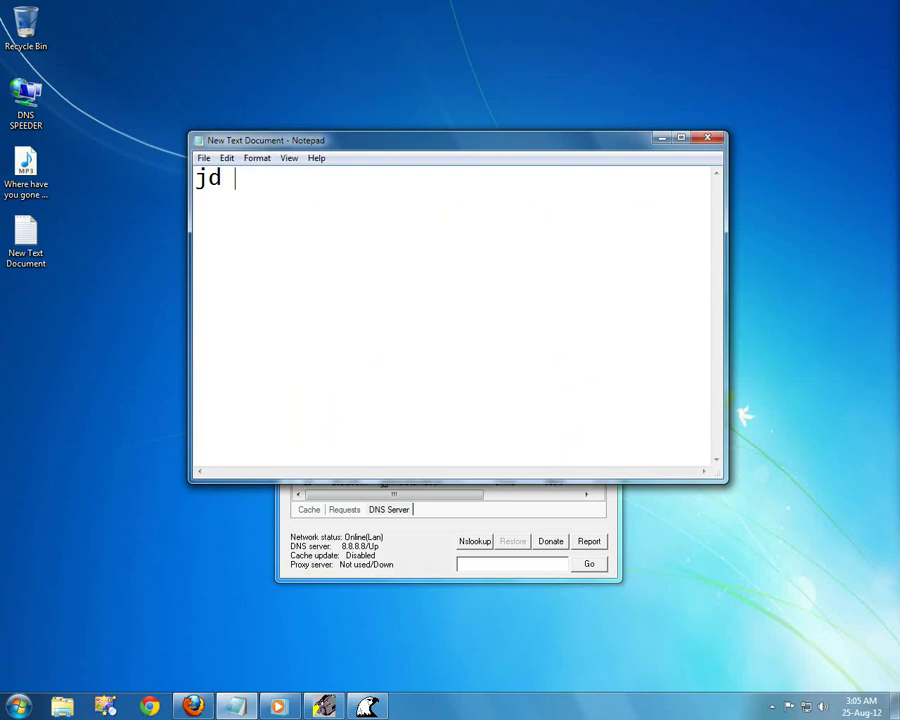
type(" anda perl")
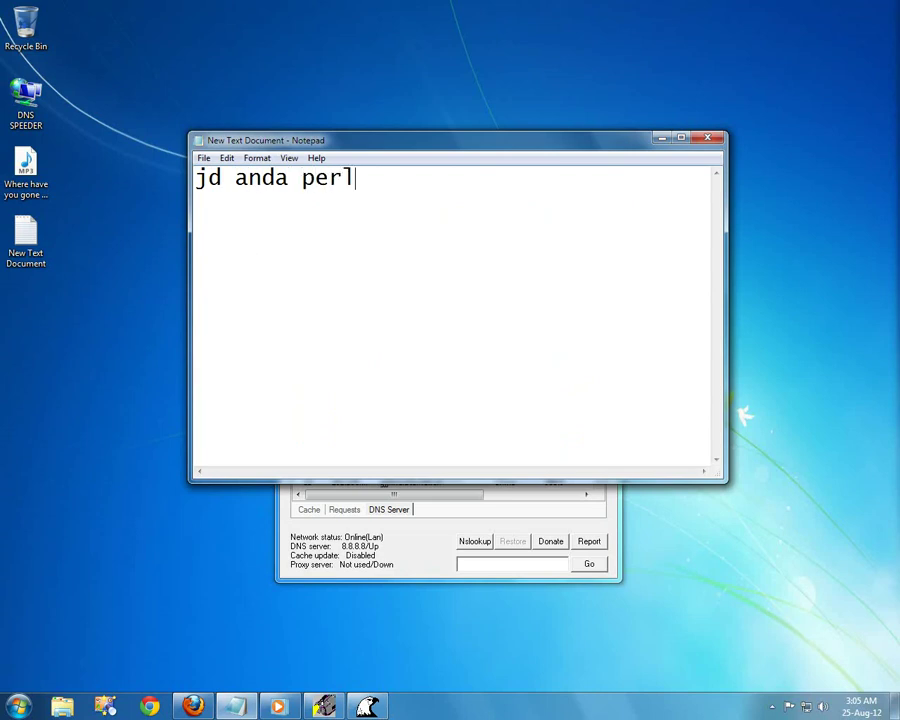
type("ukan sca")
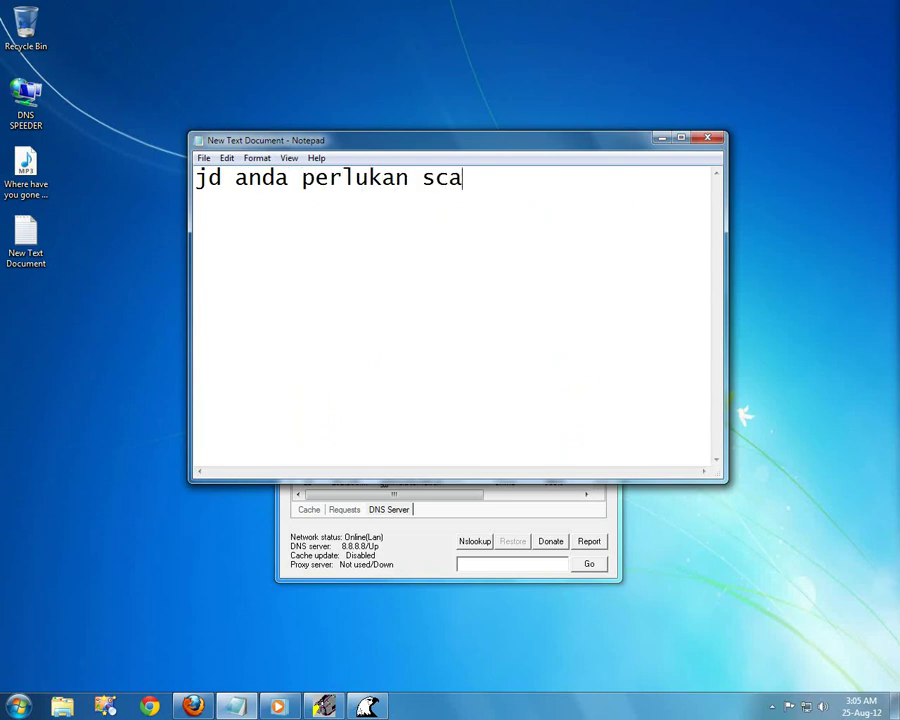
type("n semua l")
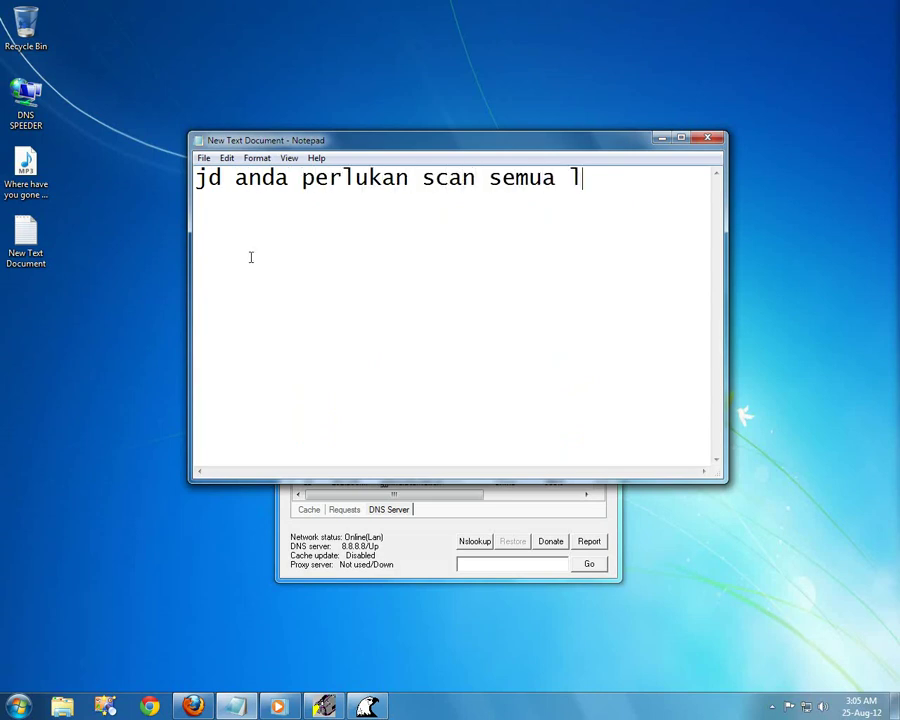
key("BackSpace")
type("server")
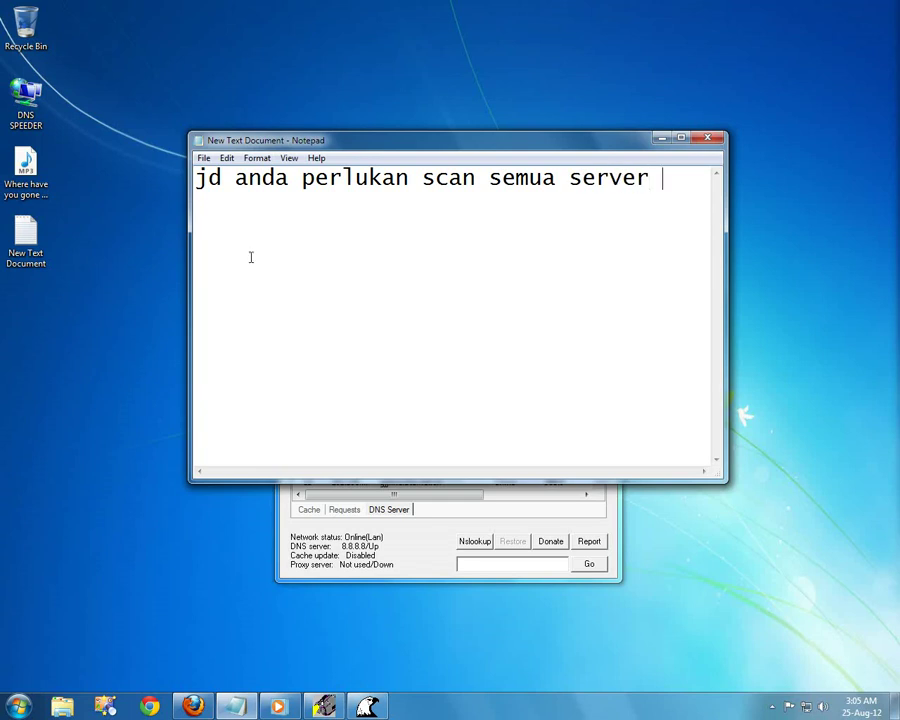
Extend the note's line with "dlm kotak tu." and add a second line reading "cara nye camni..".
type(" dlm kotak ")
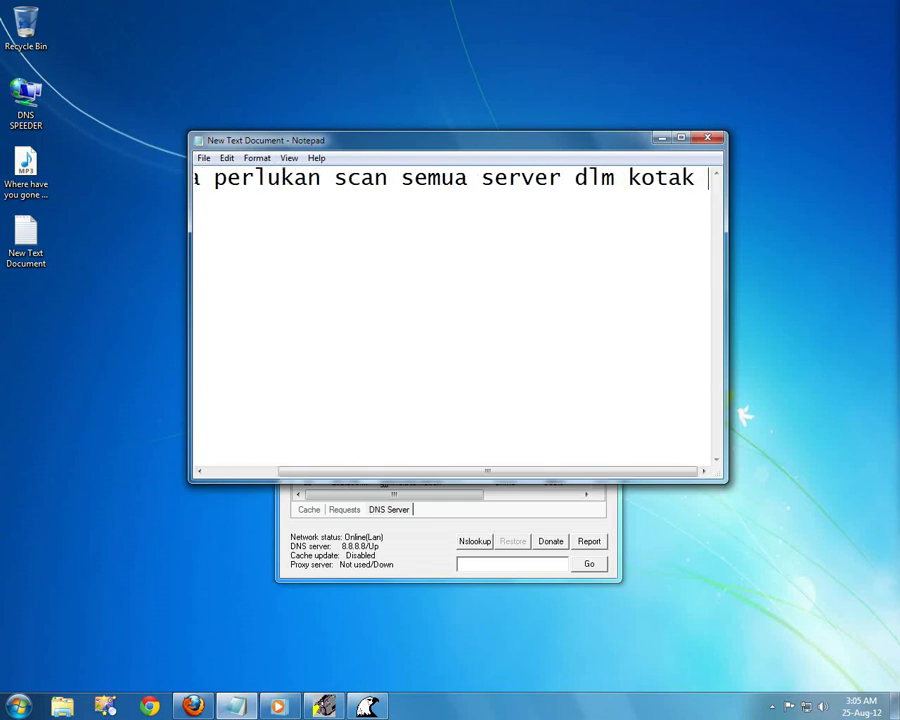
type("tu.")
key("Return")
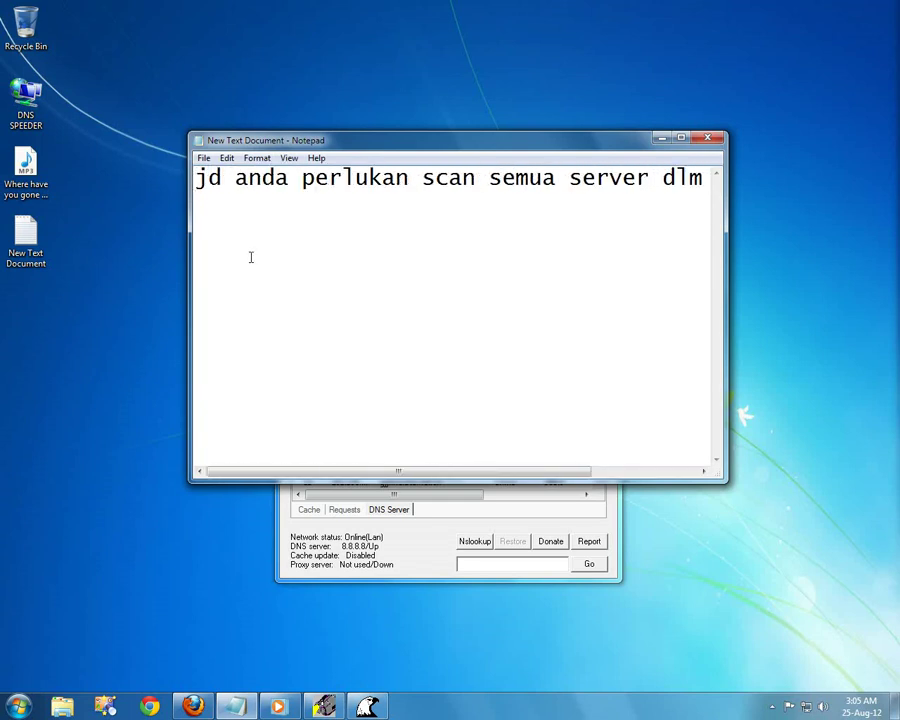
type("cara ny")
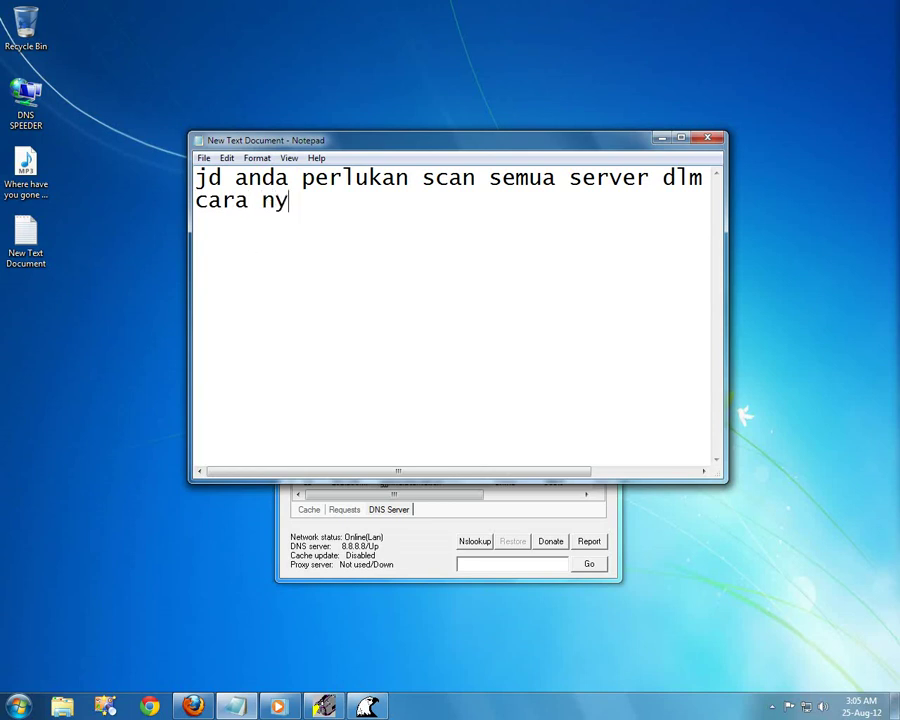
type("e camni.")
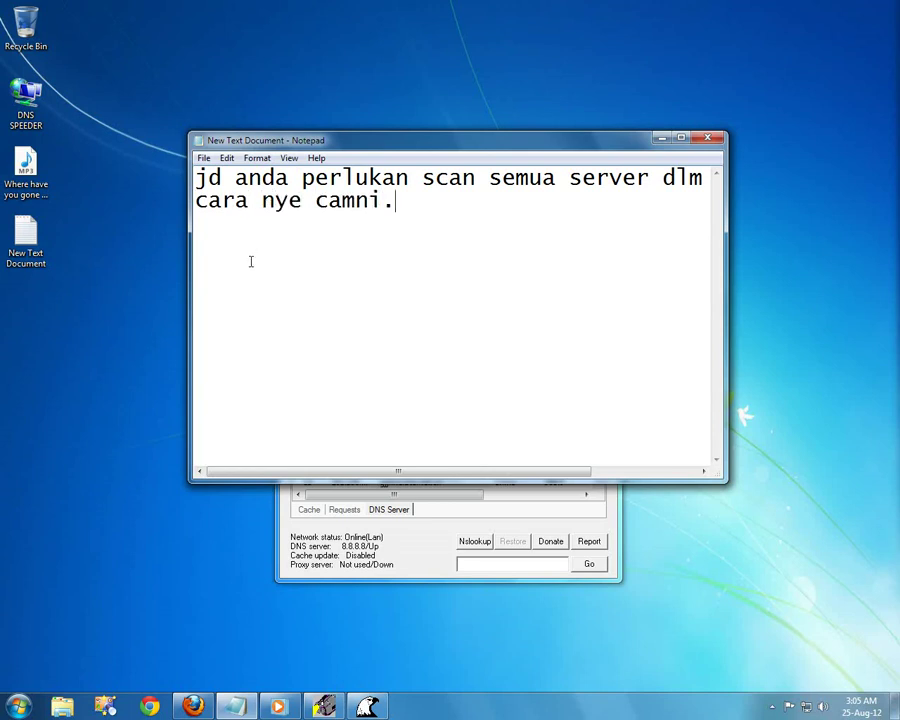
type(".")
Minimize the note and run a check of all servers in the DnsSpeeder server list.
left_click(659, 137)
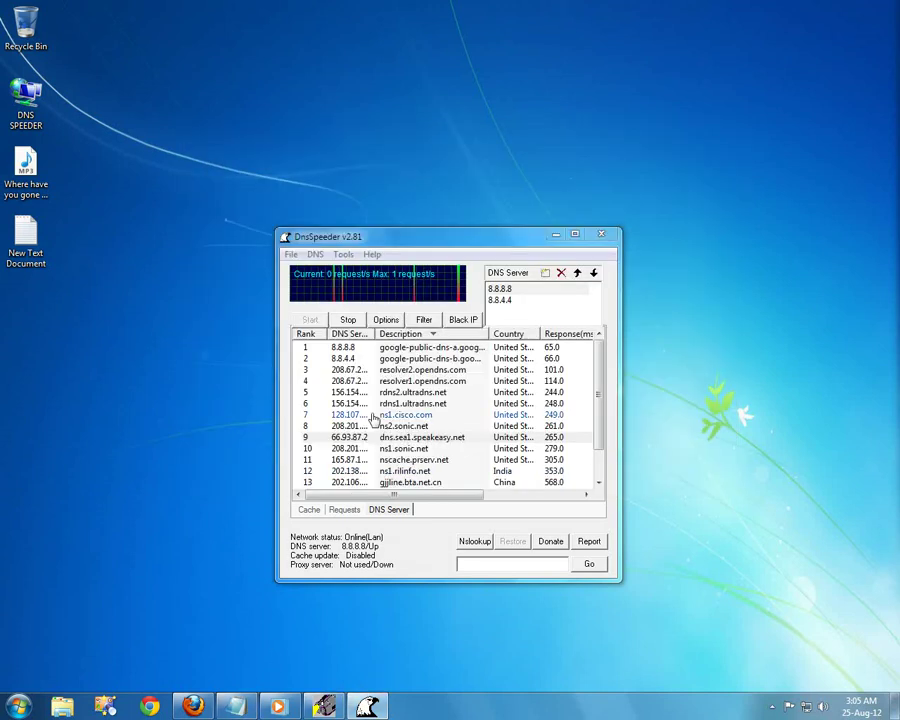
right_click(372, 392)
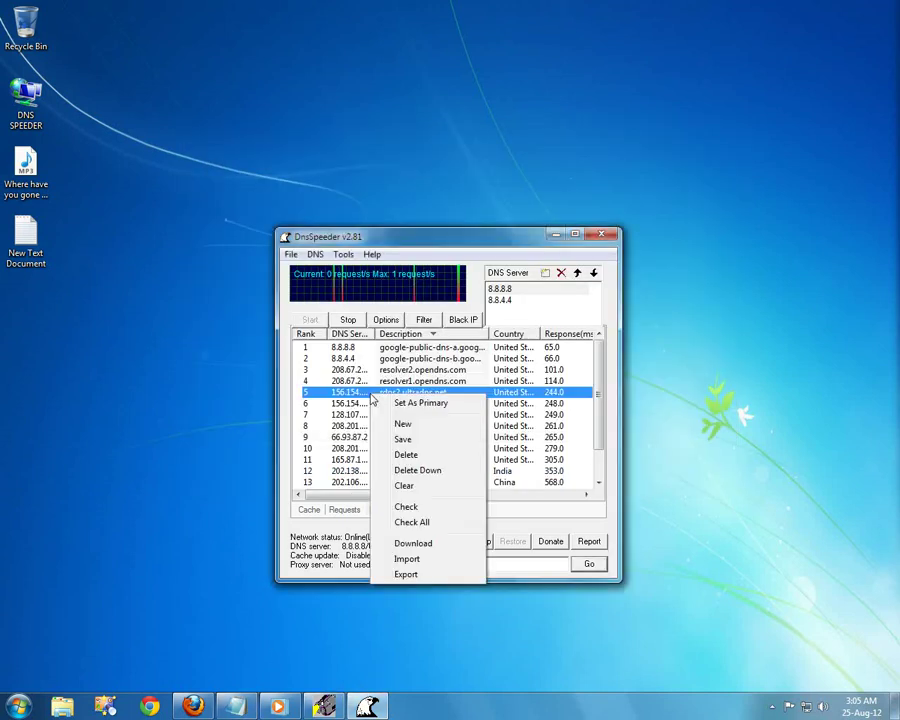
left_click(443, 524)
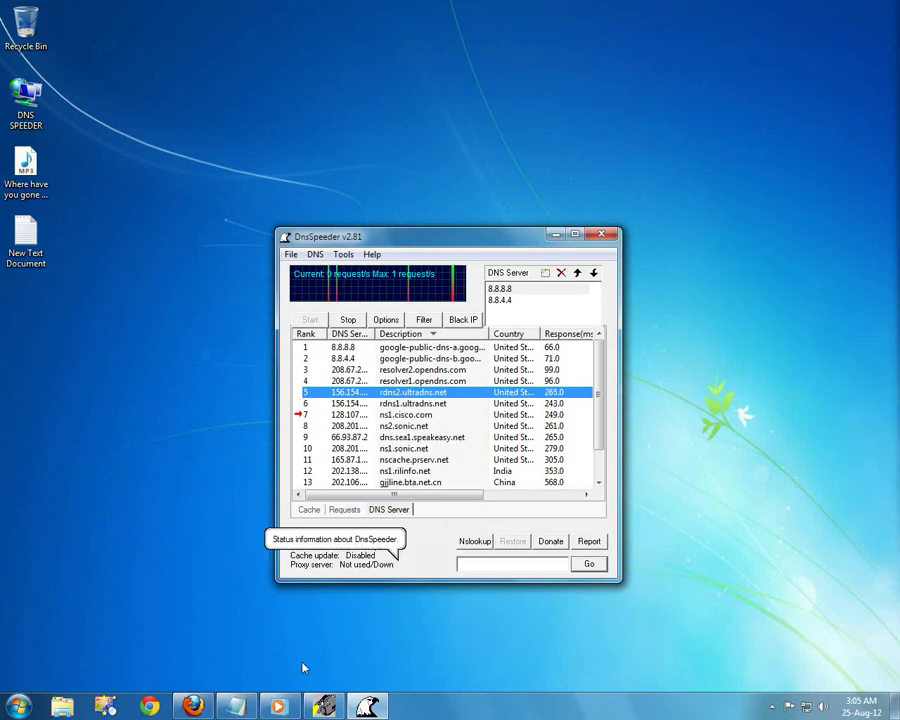
Return to the Notepad note and replace its text with "klik kanan dn klik check all..".
left_click(236, 706)
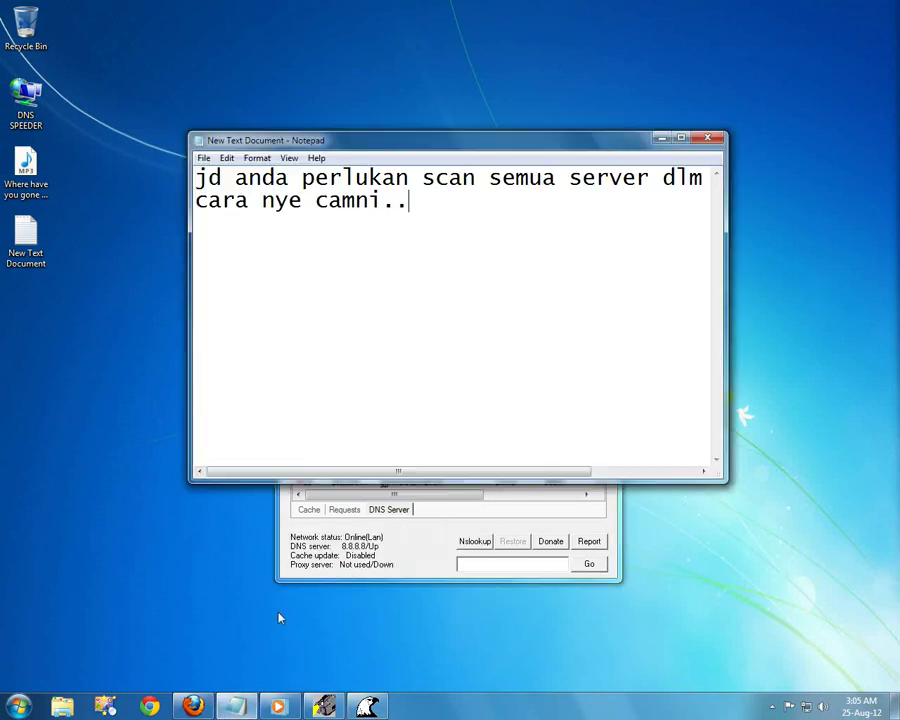
key("ctrl+a")
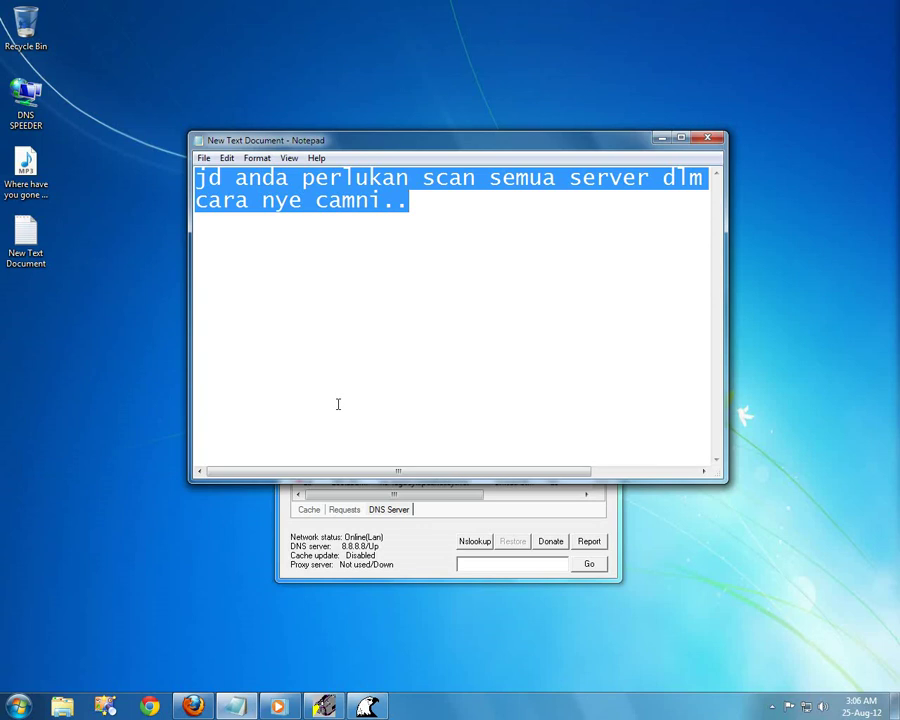
type("klik kanan")
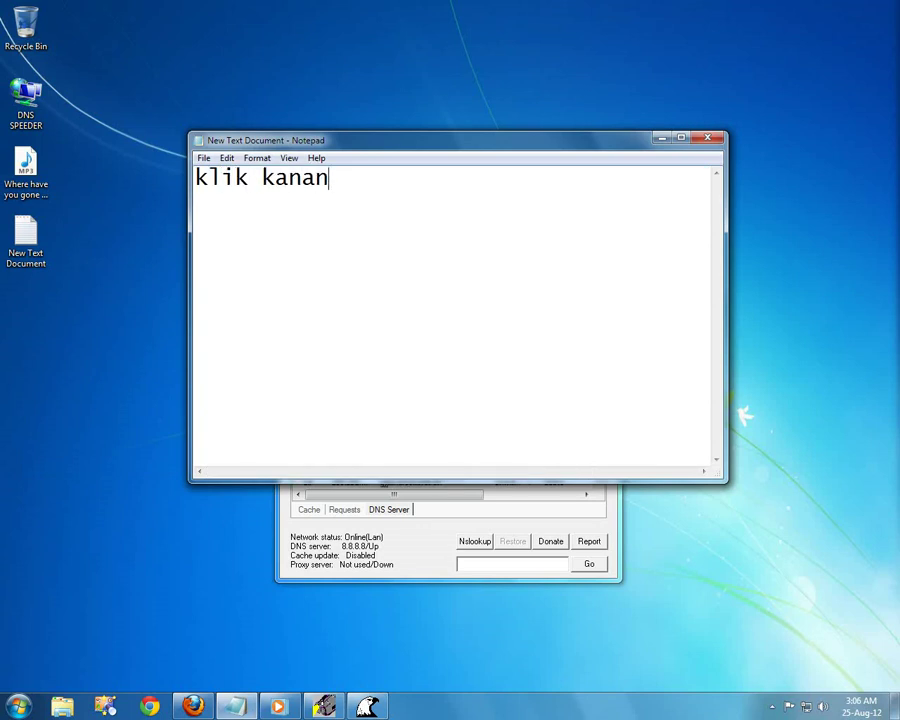
type(" dn klik")
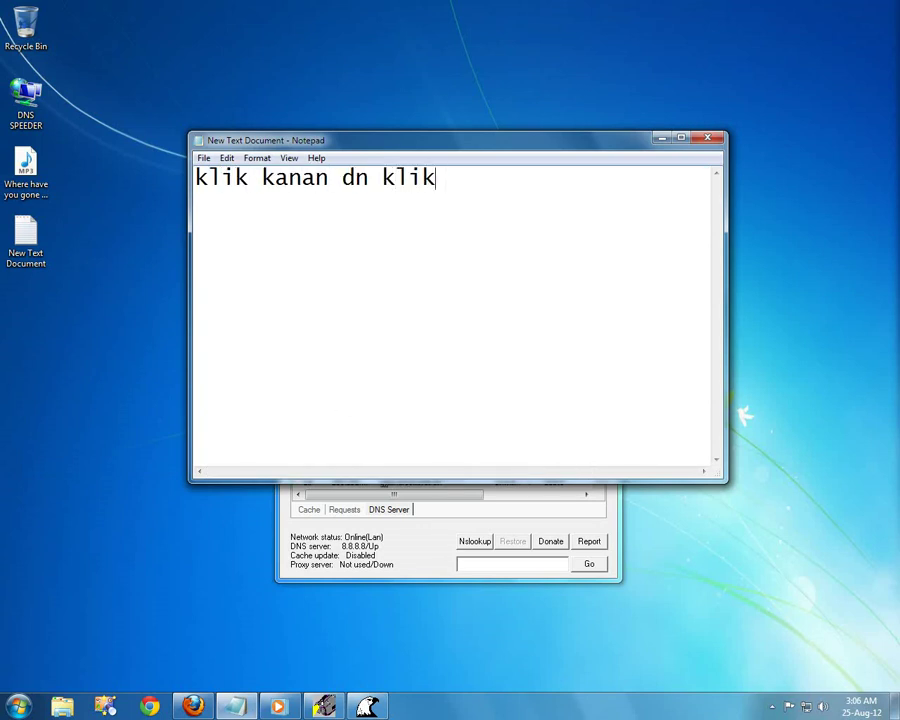
type(" check all.. ")
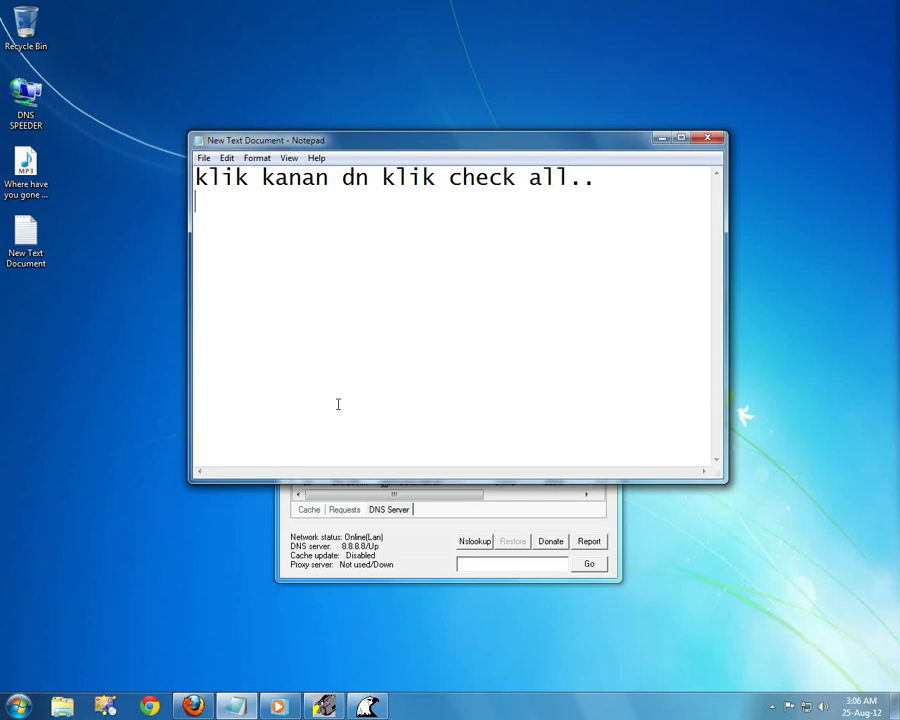
Add the lines "dns speeder akan scan DNS yg paling" and "laju skali.." to the note.
type("dns s")
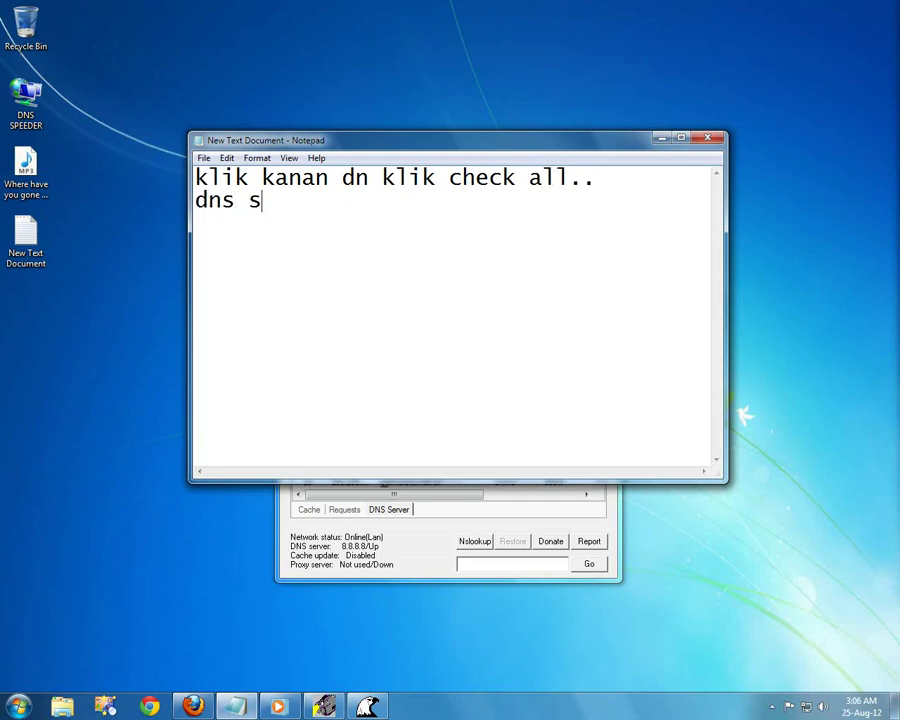
type("peeder akan s")
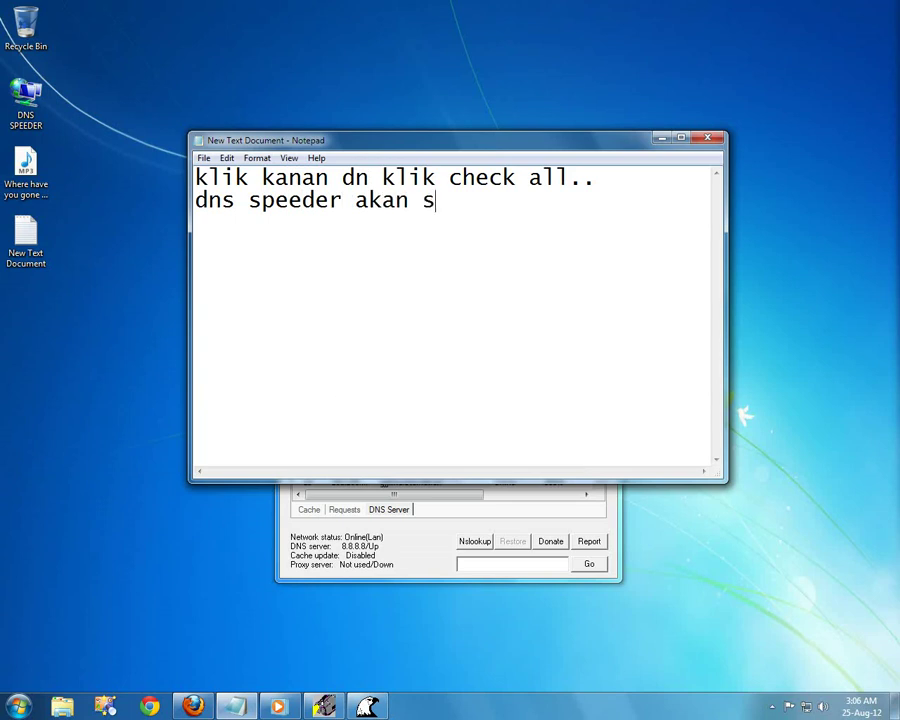
type("can DNS ")
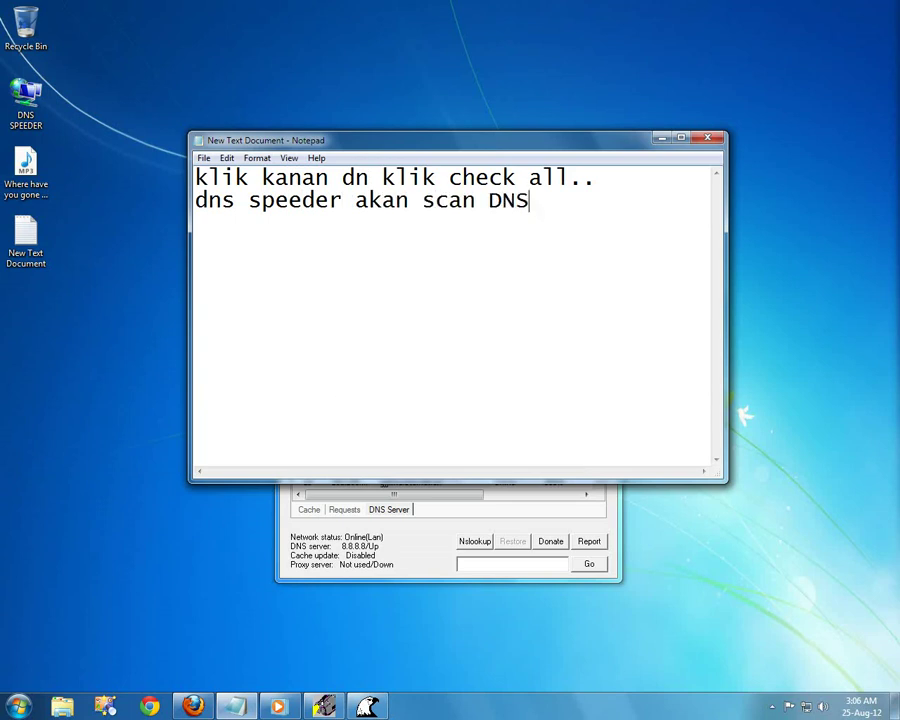
type("yg paling")
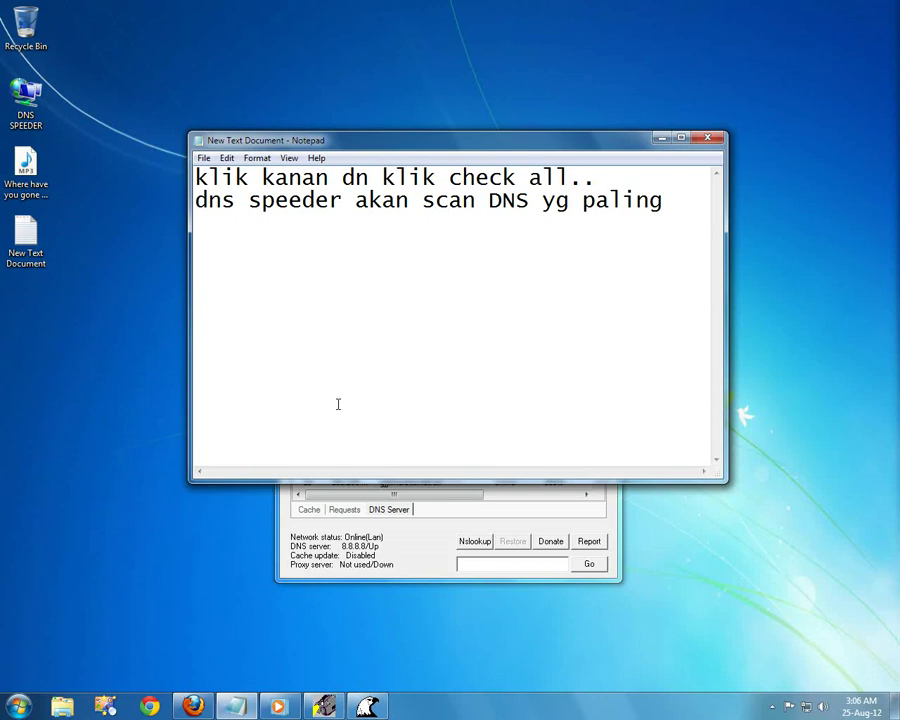
key("Return")
type("laju skali..")
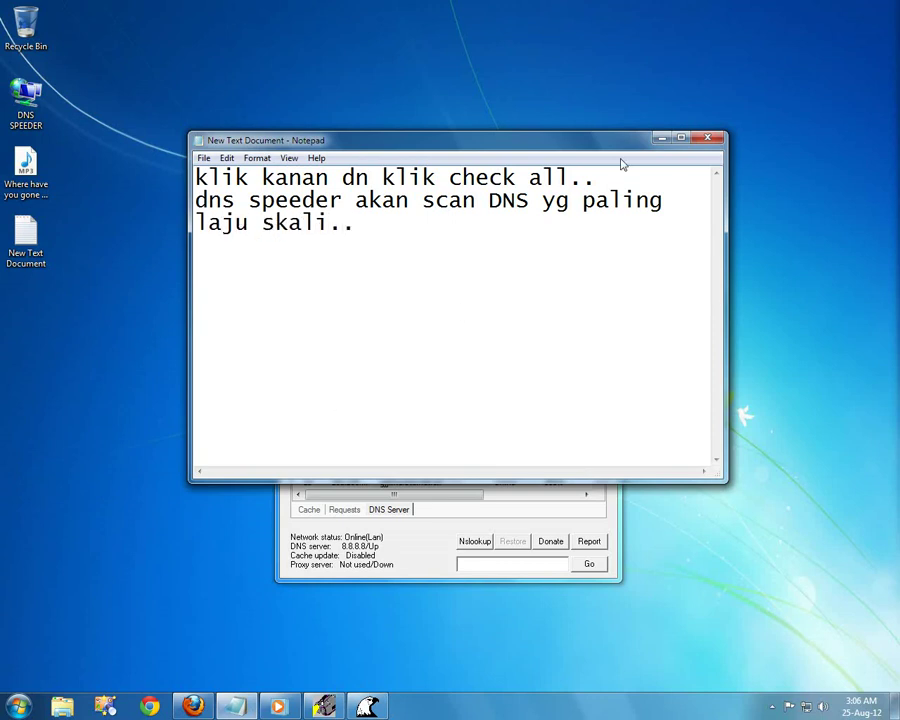
Return to DnsSpeeder and compare the two top-ranked servers with the 8.8.8.8 and 8.8.4.4 entries in the chosen DNS servers.
left_click(662, 138)
left_click(341, 350)
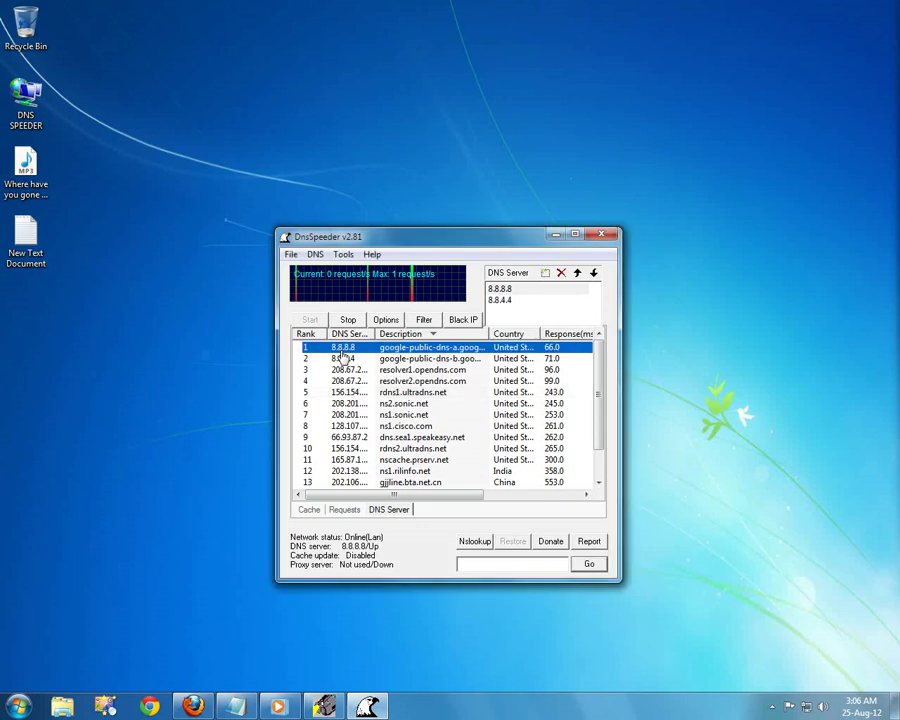
left_click(341, 357)
left_click(334, 347)
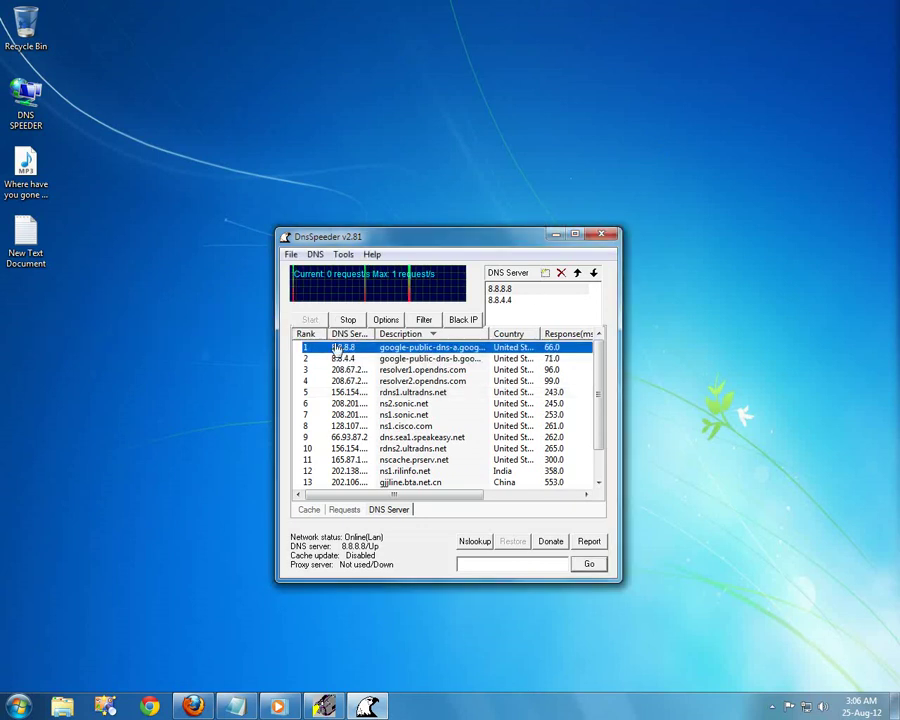
left_click(503, 289)
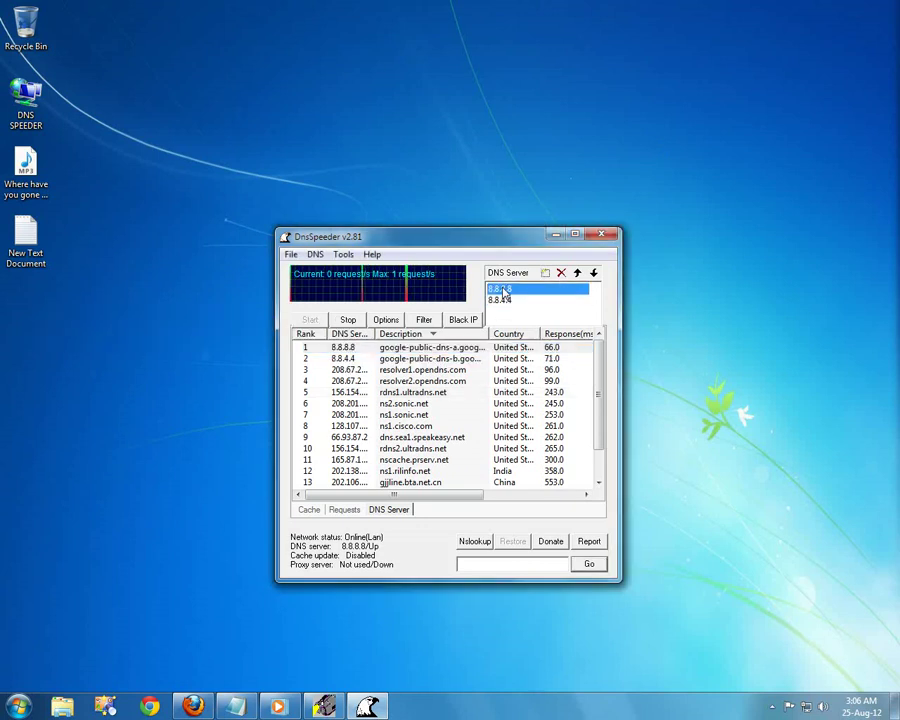
left_click(499, 300)
left_click(499, 289)
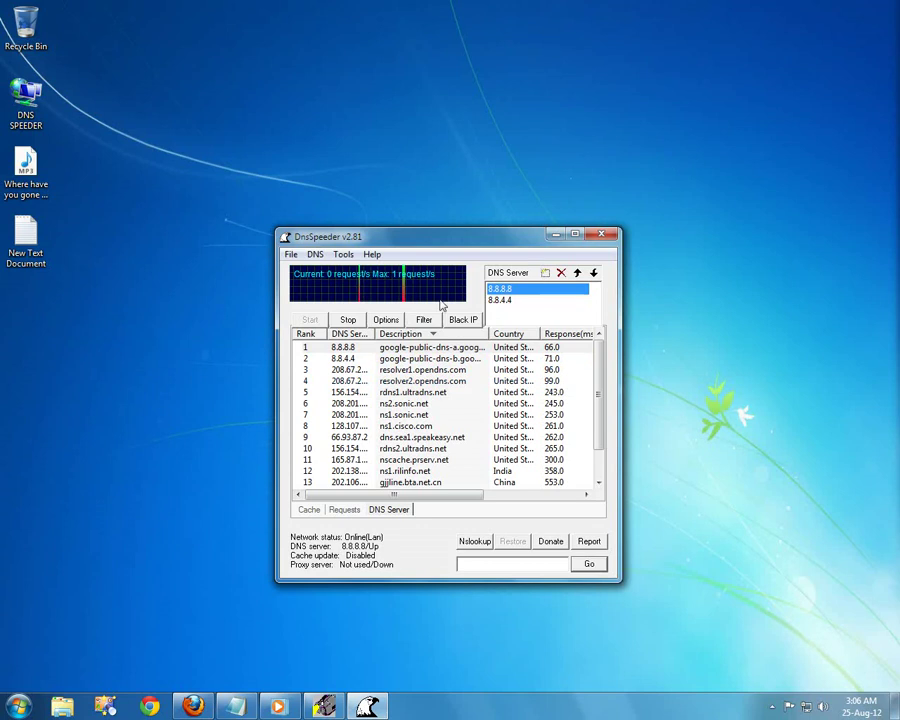
left_click_drag(465, 245, 493, 197)
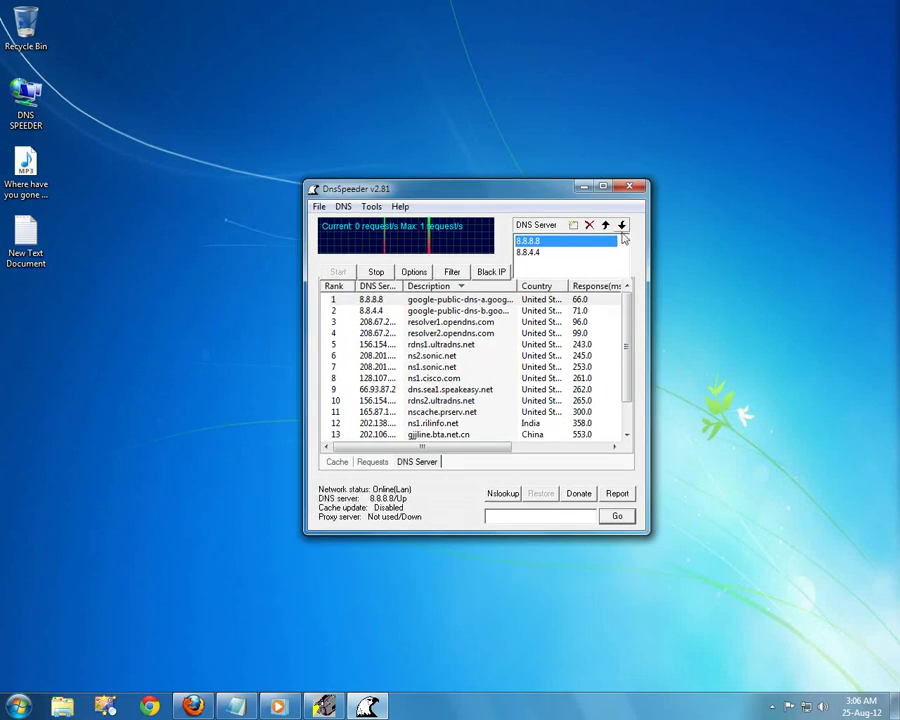
Switch to Firefox, open speedtest.net in a new tab, and close the ShareWareStudio download tab.
left_click(584, 187)
left_click(193, 706)
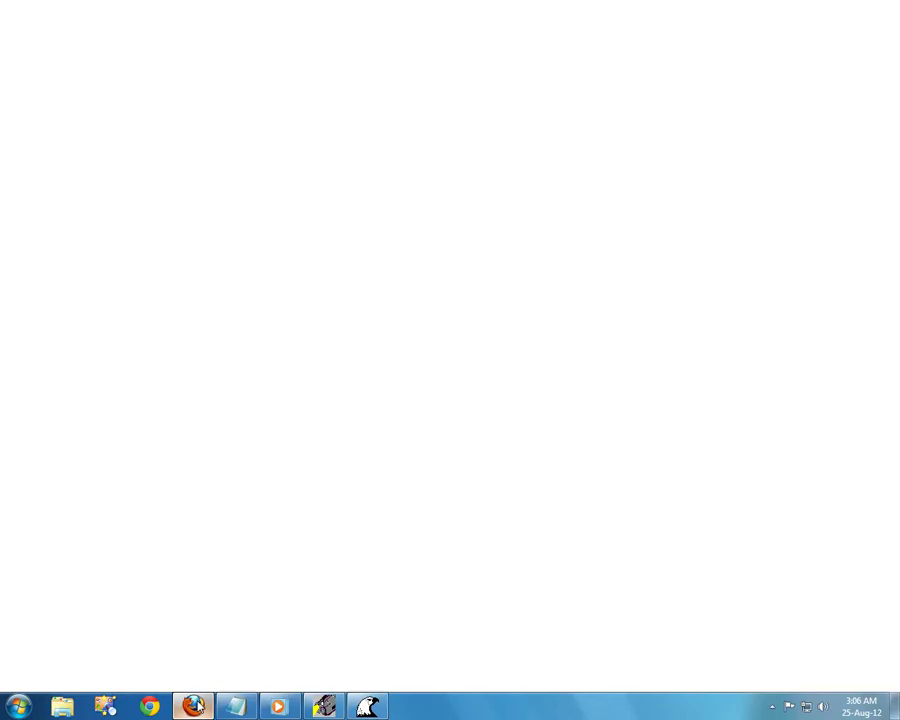
left_click(608, 10)
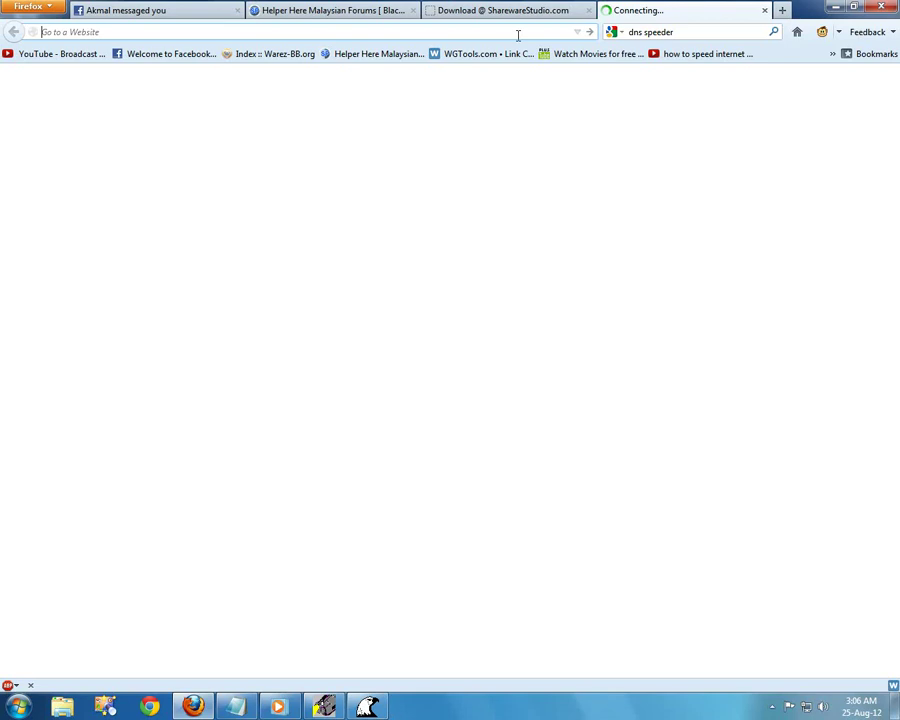
type("speedguide.net/")
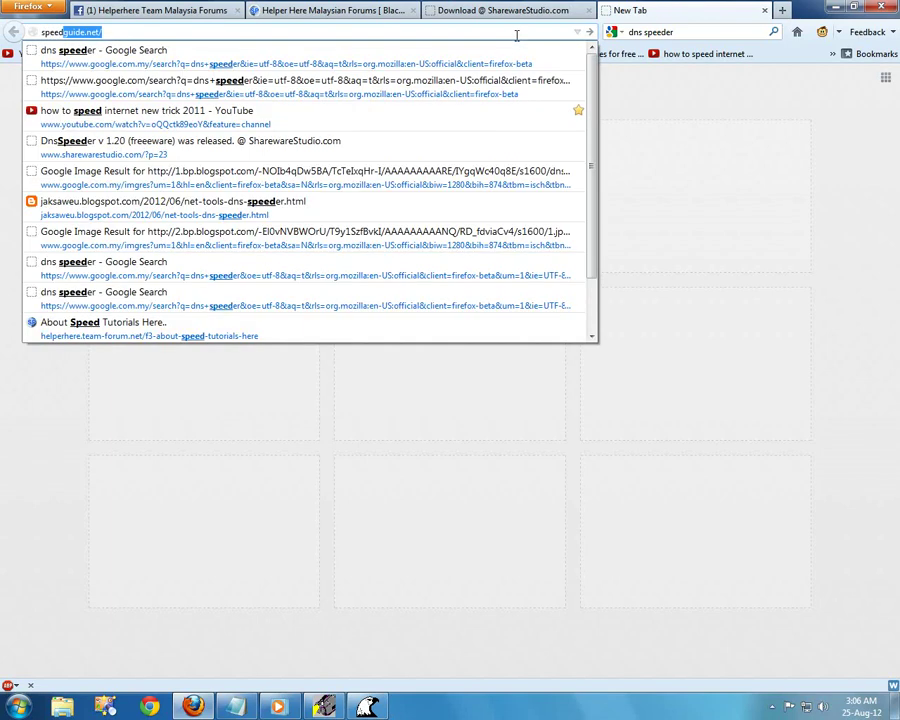
key("Return")
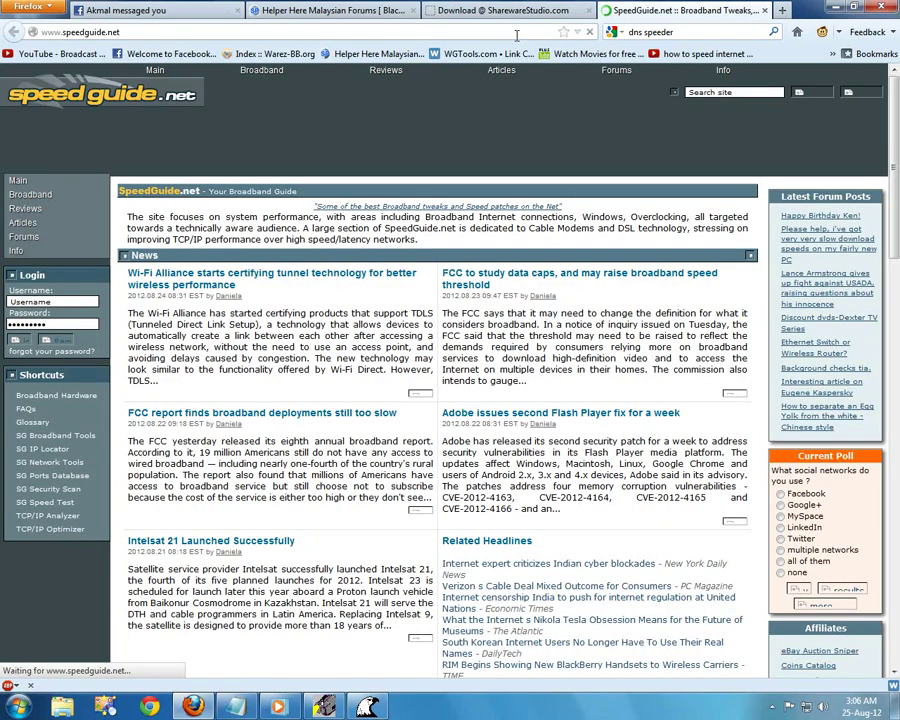
type("speed")
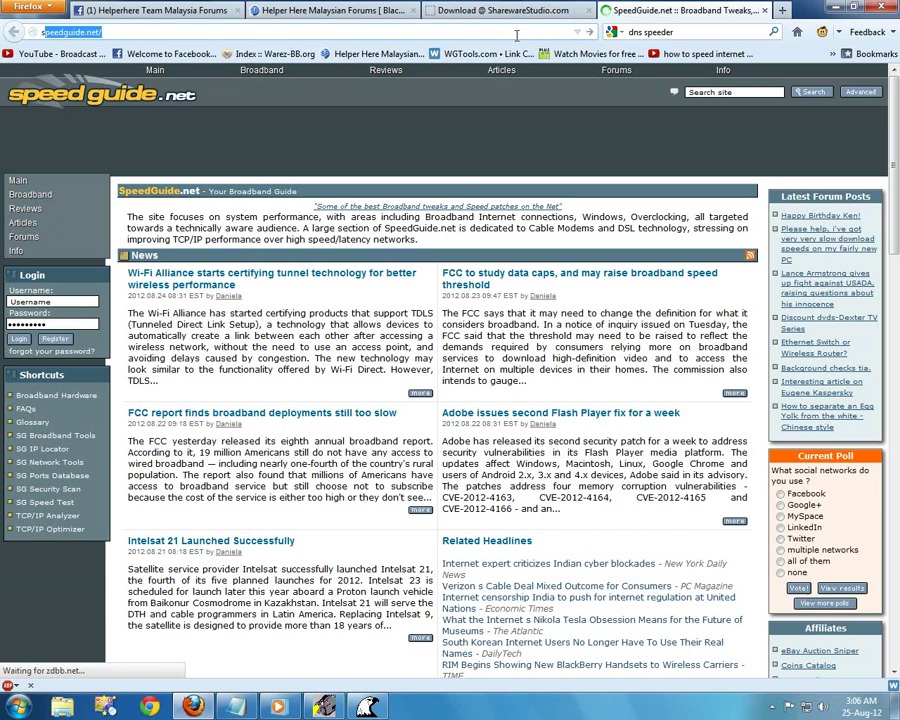
type("test.c")
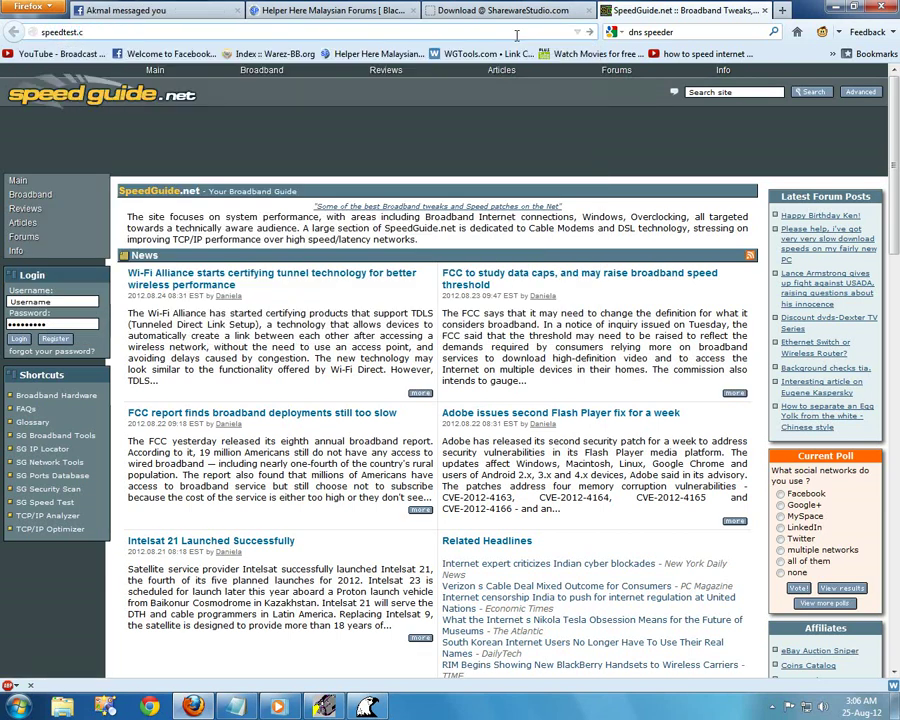
key("BackSpace")
type("net")
key("Return")
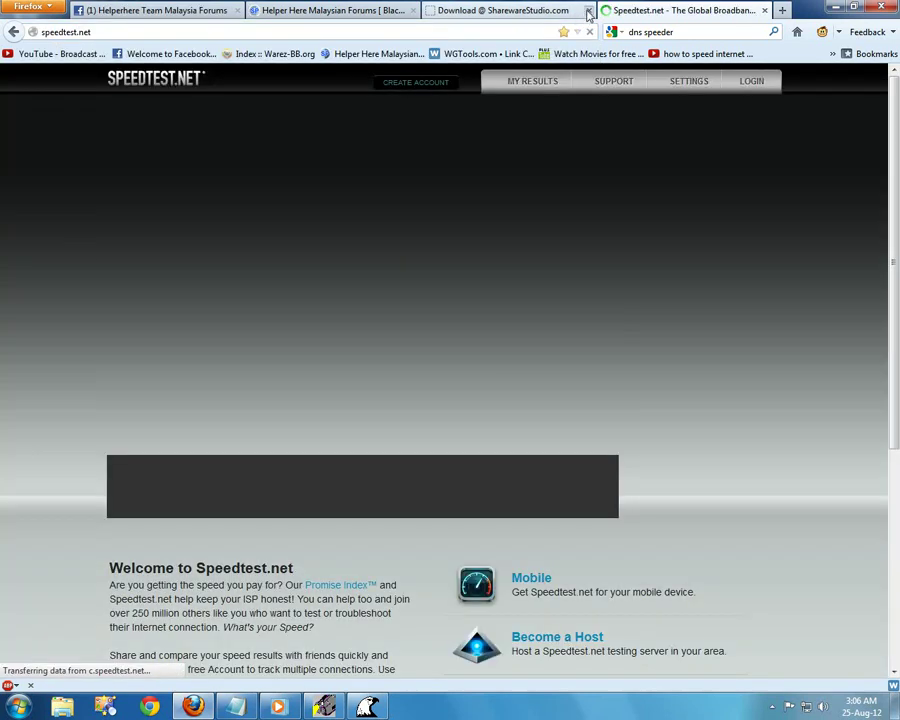
left_click(588, 10)
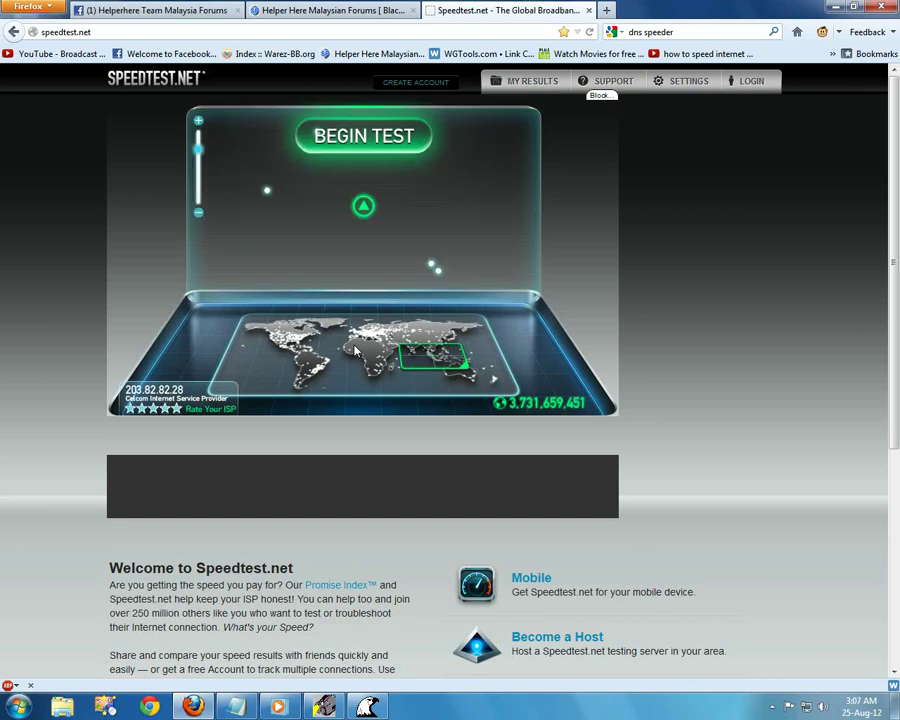
Try to run the Speedtest.net test with the DnsSpeeder window placed beside it, and reset the test.
left_click(352, 145)
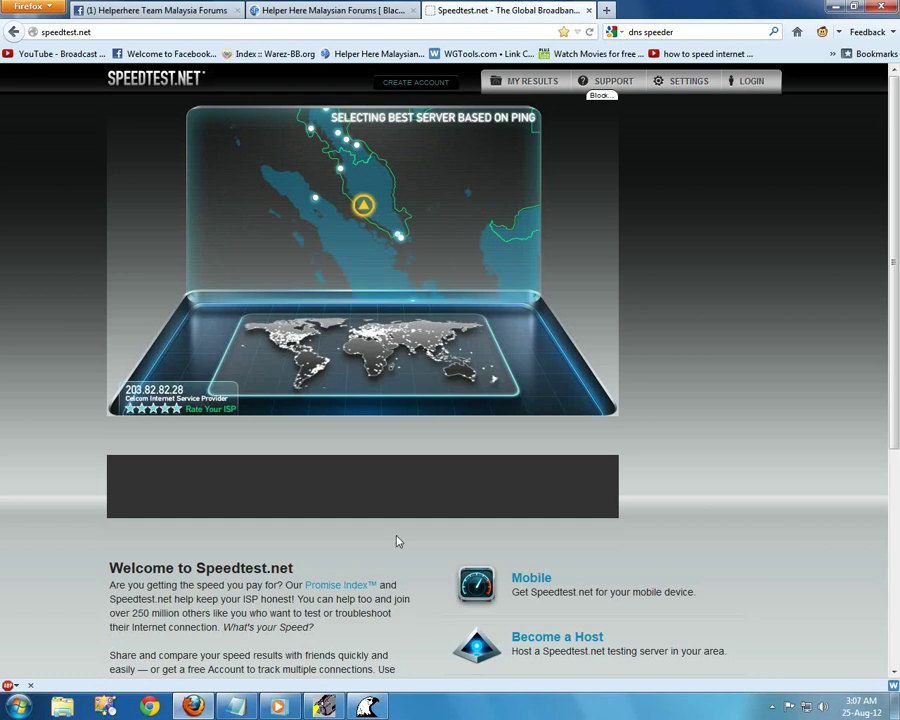
left_click(378, 706)
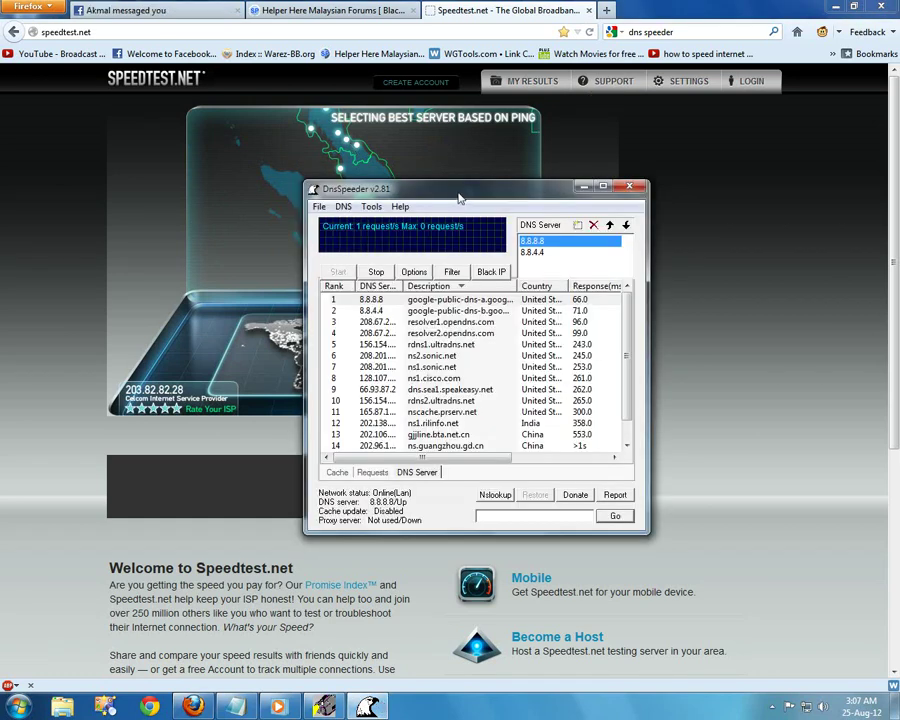
left_click_drag(460, 197, 708, 221)
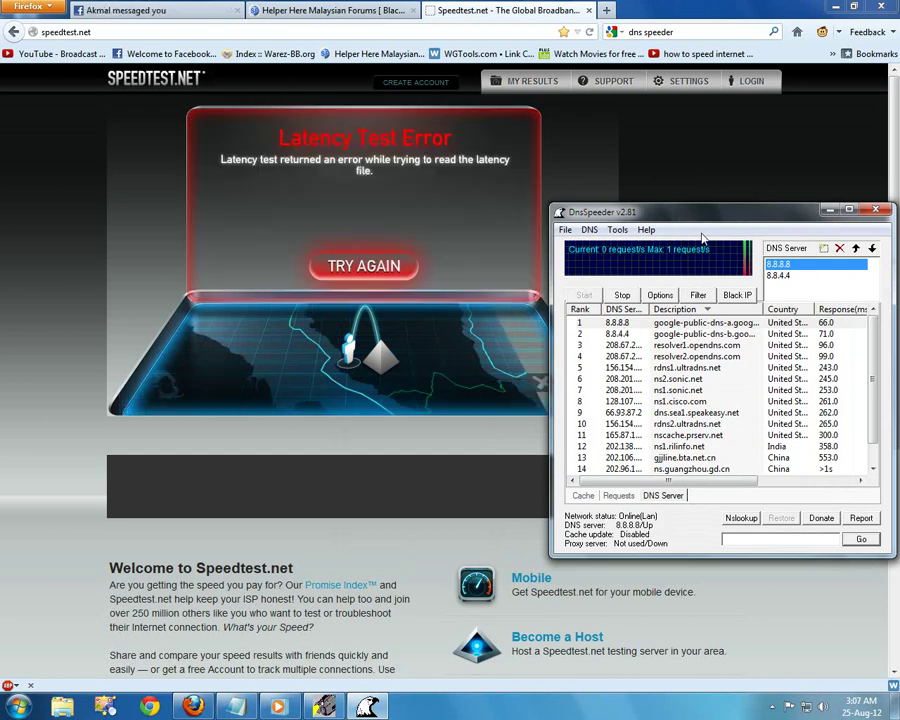
left_click(357, 300)
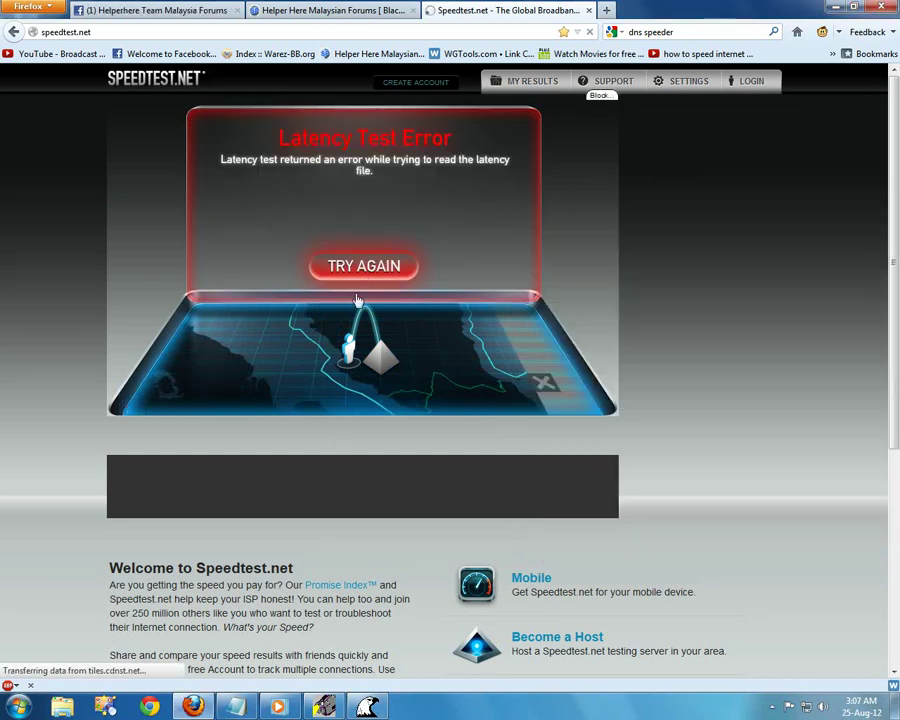
left_click(314, 278)
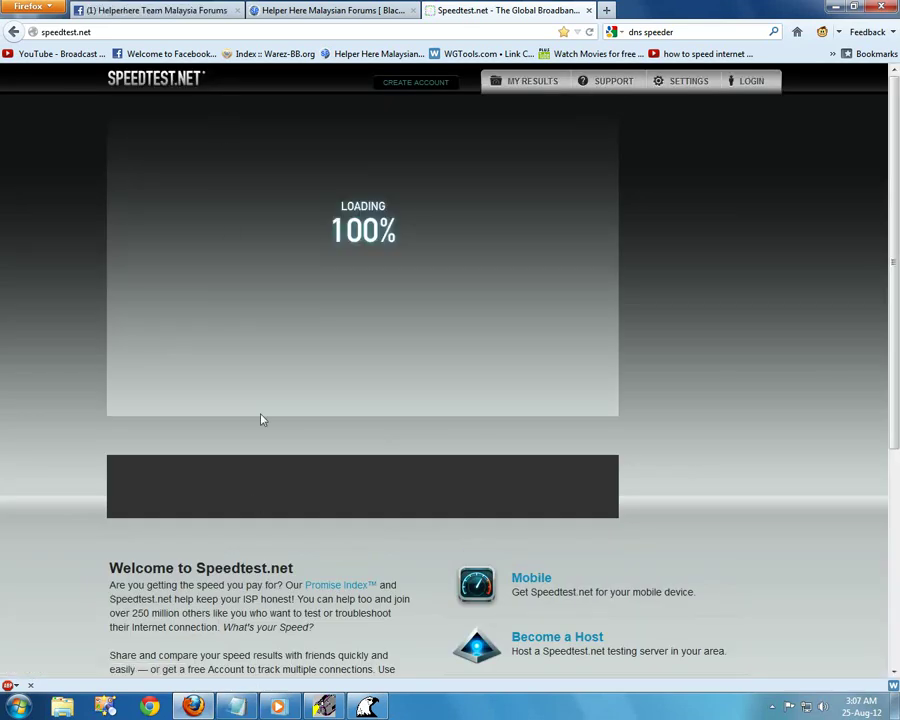
Place the DnsSpeeder window higher beside the test panel, begin the speed test, and bring up the HyperCam window.
left_click(366, 707)
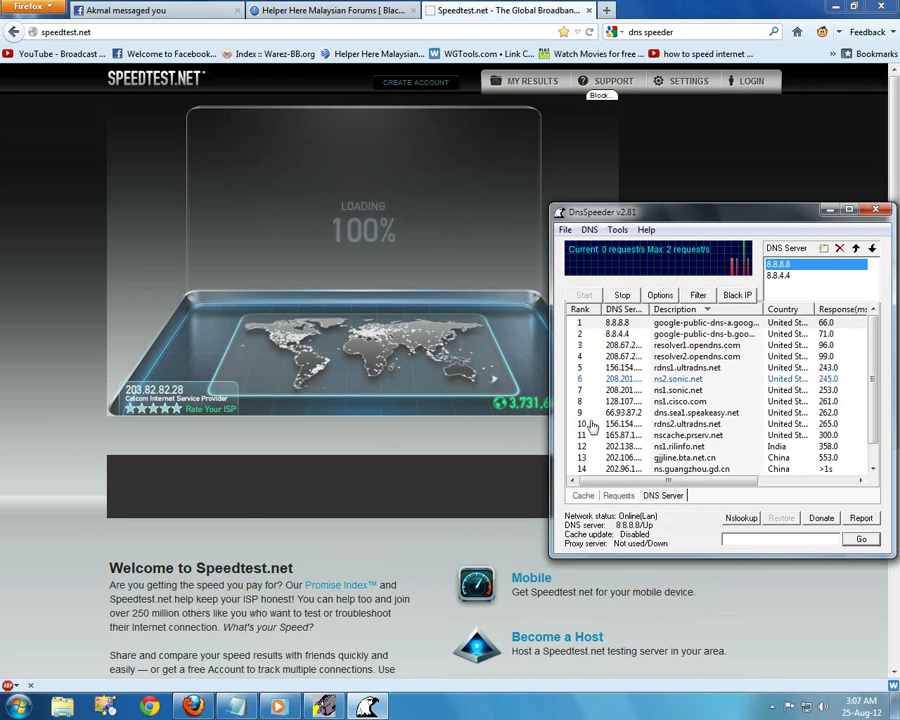
left_click_drag(677, 220, 675, 126)
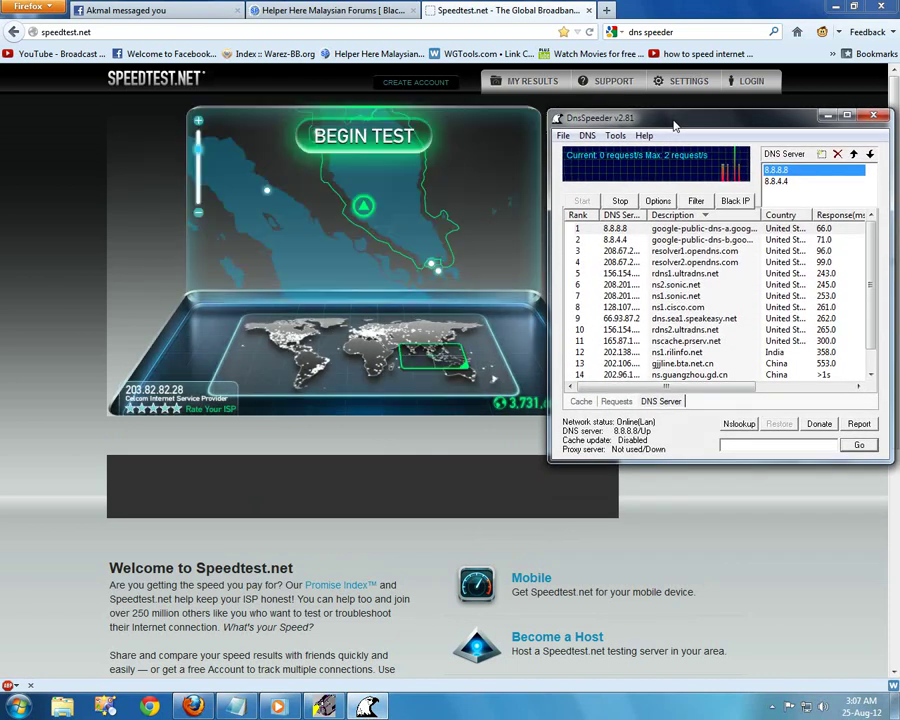
left_click(361, 141)
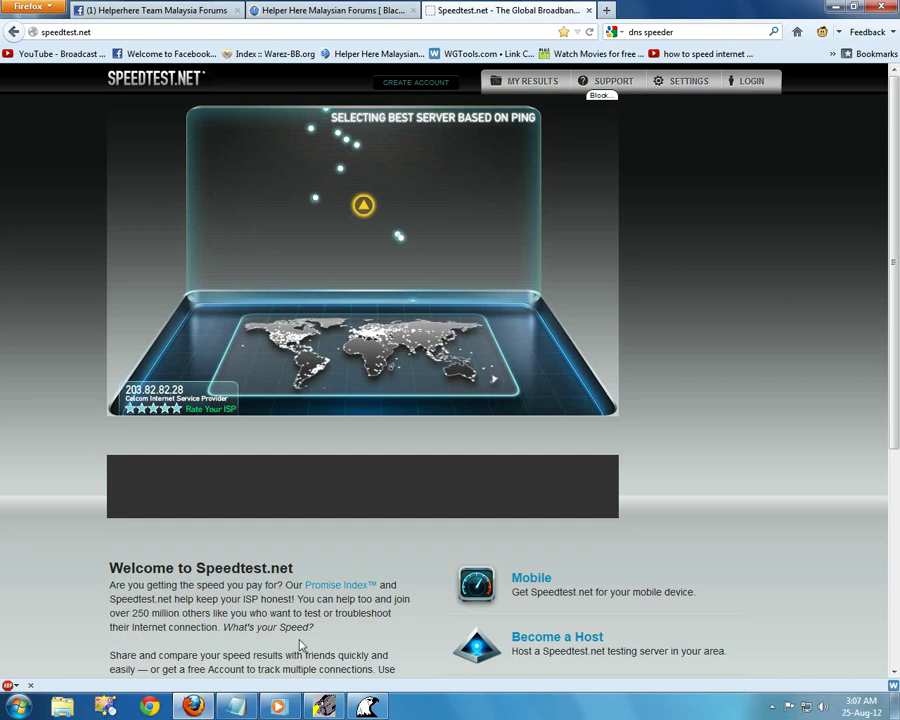
left_click(325, 707)
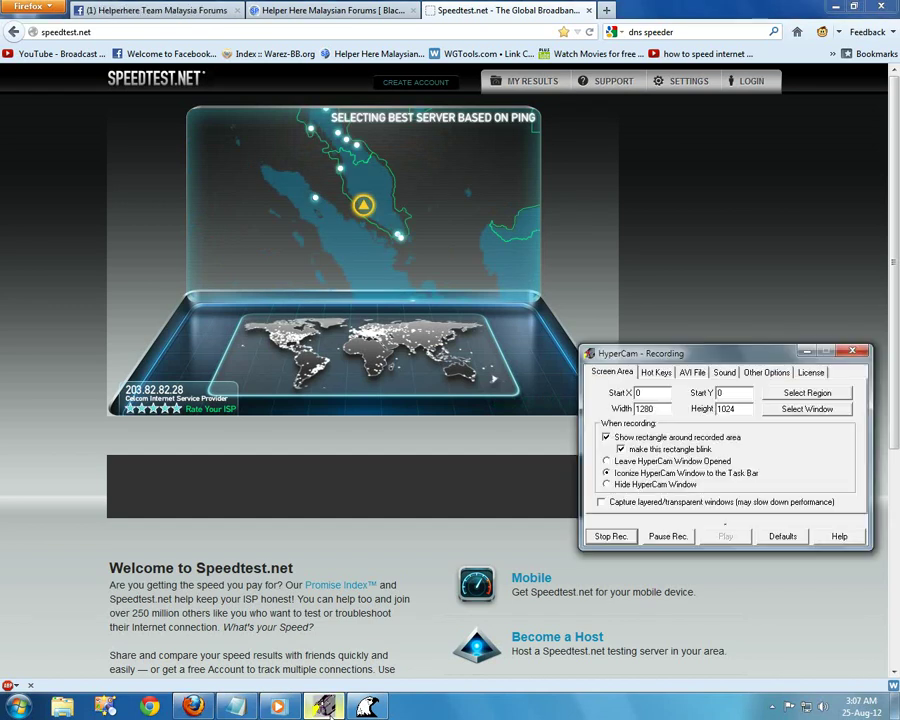